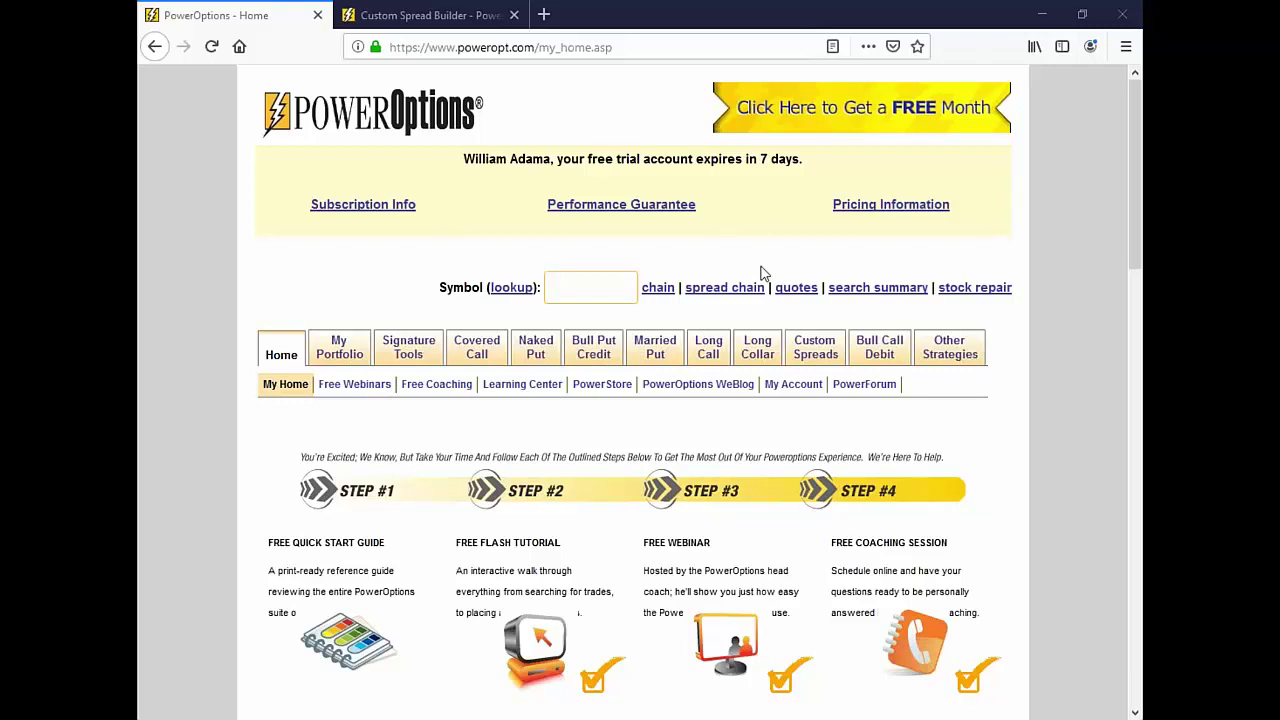
Replace Long Collar with Iron Condor in the strategy menu configuration and open the Iron Condor symbol search
{"action": "left_click", "coordinate": [955, 347]}
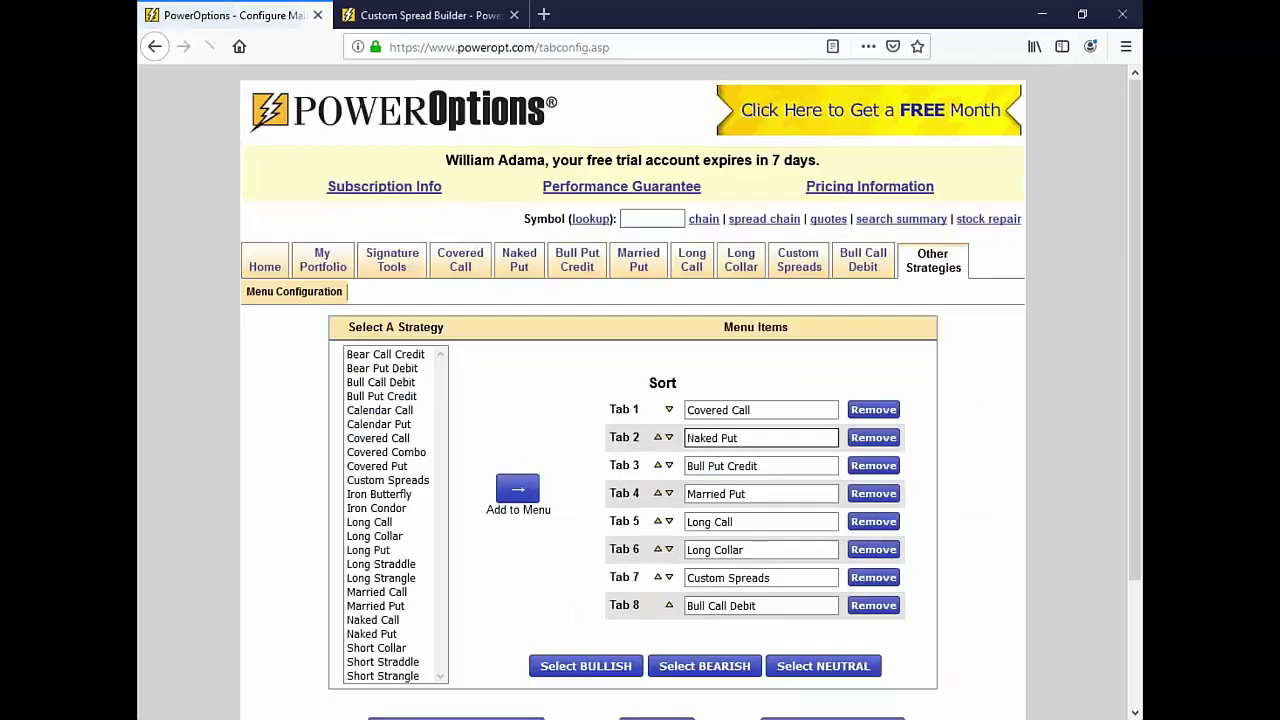
{"action": "scroll", "coordinate": [829, 414], "scroll_direction": "down", "scroll_amount": 3}
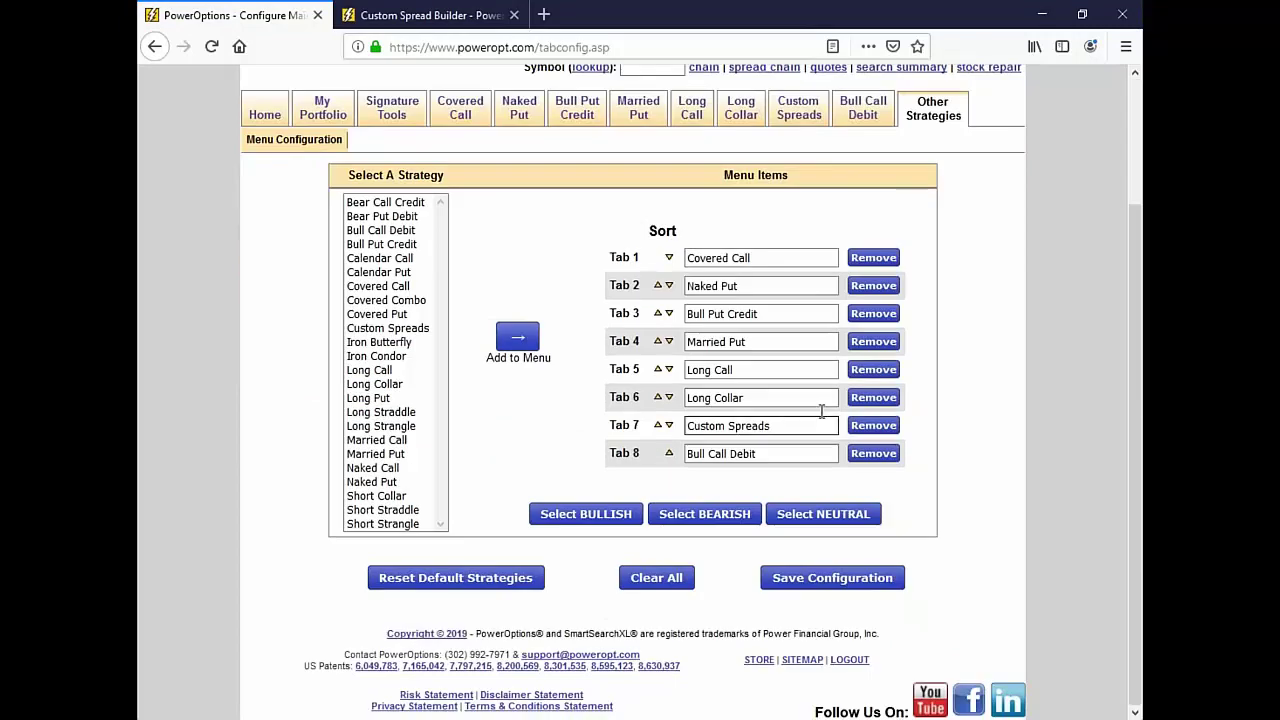
{"action": "left_click", "coordinate": [873, 397]}
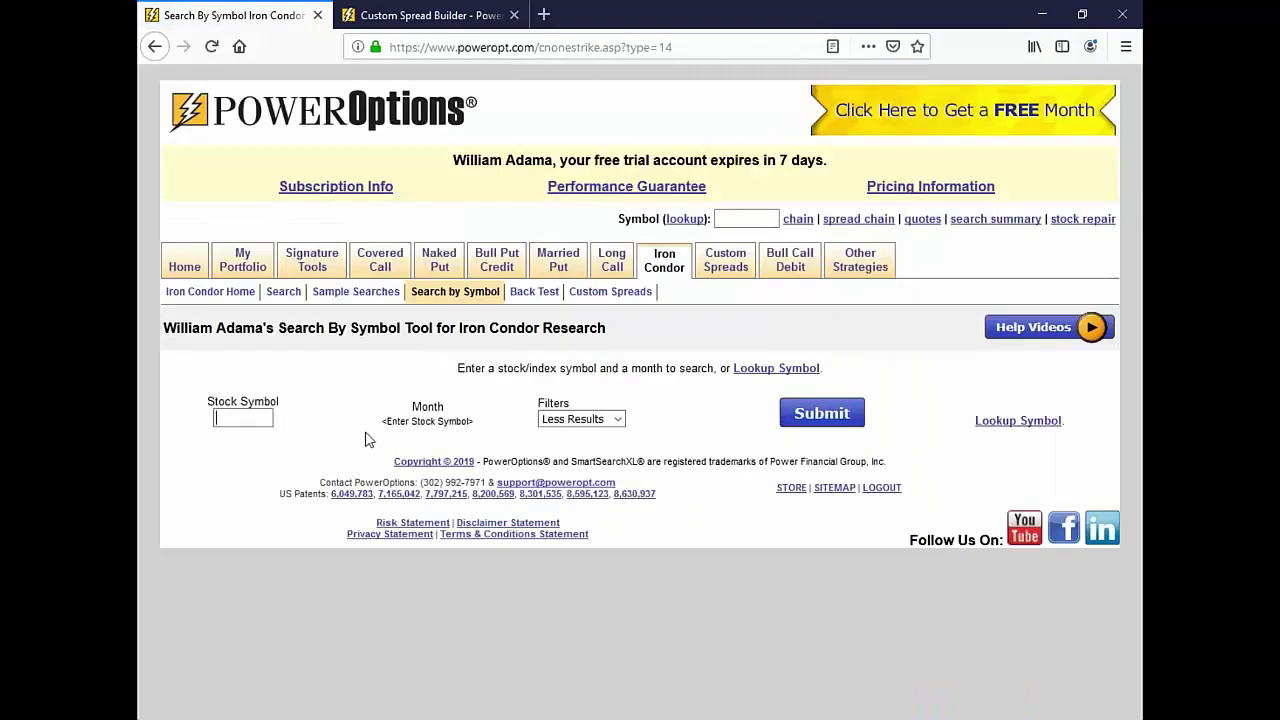
Enter SPY as the stock symbol and choose the Oct 18 2019 expiration for the Iron Condor symbol search
{"action": "left_click", "coordinate": [256, 417]}
{"action": "type", "text": "SPY"}
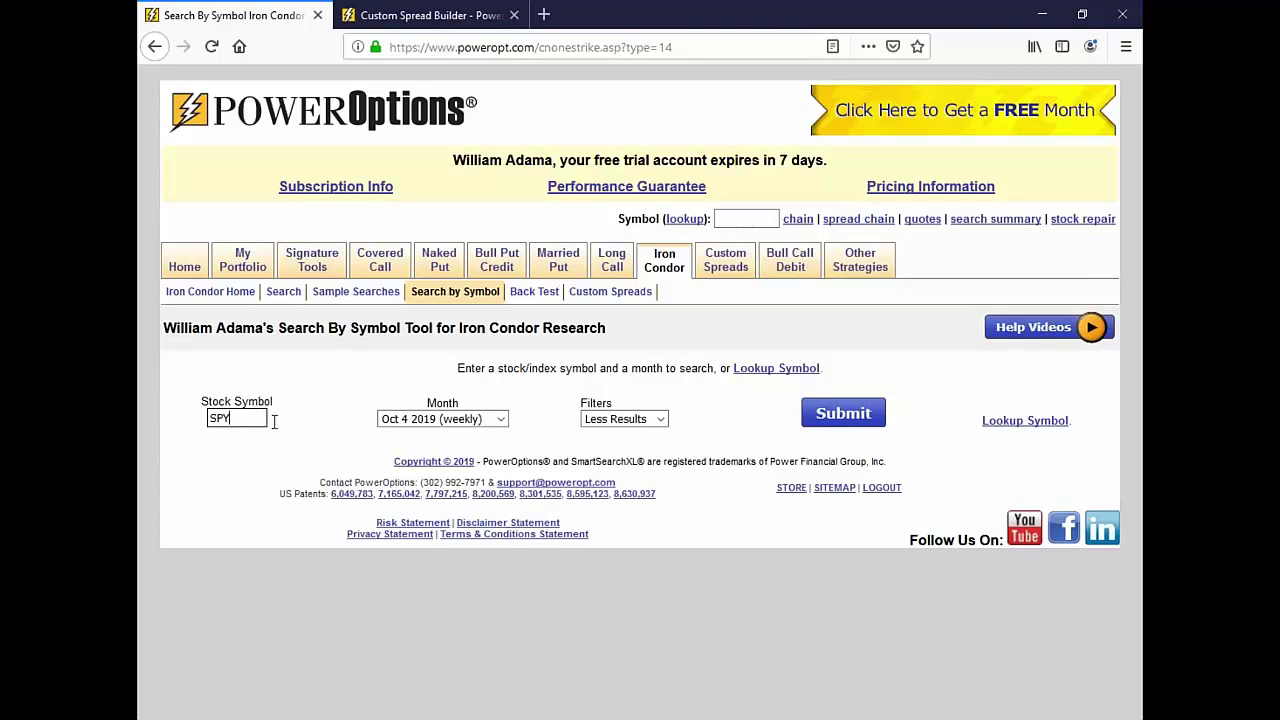
{"action": "left_click", "coordinate": [422, 427]}
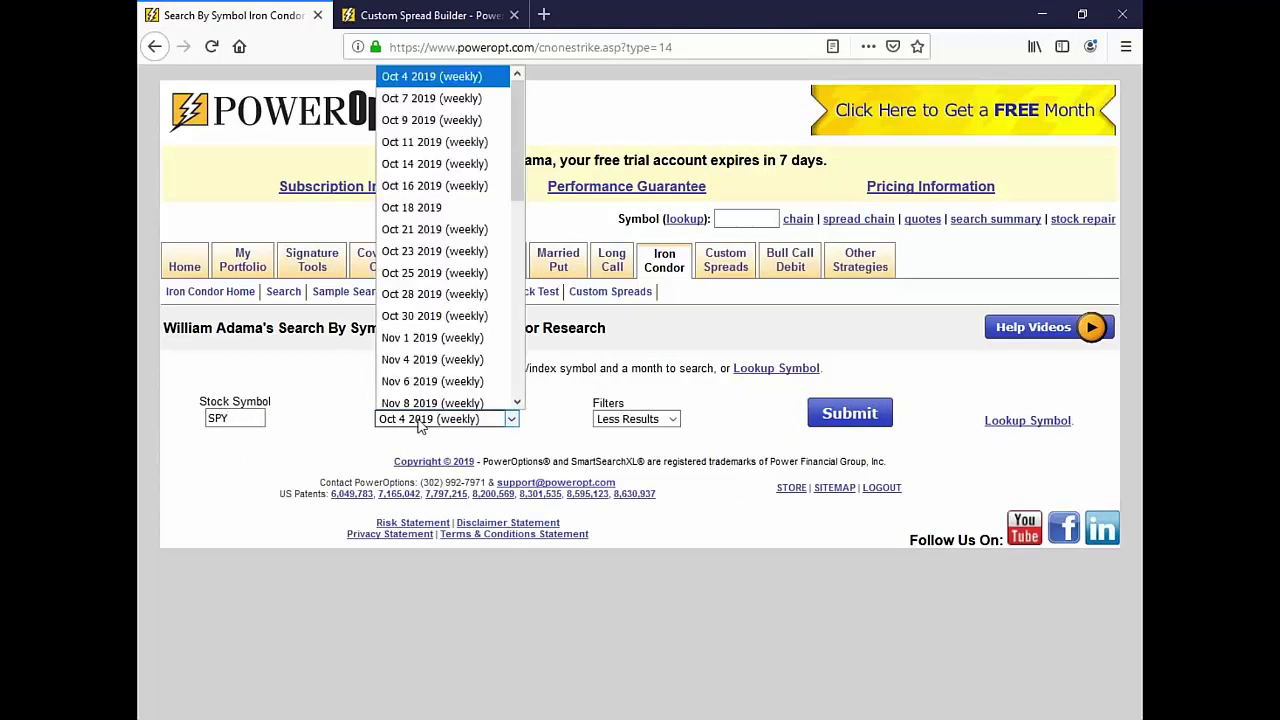
{"action": "left_click", "coordinate": [447, 200]}
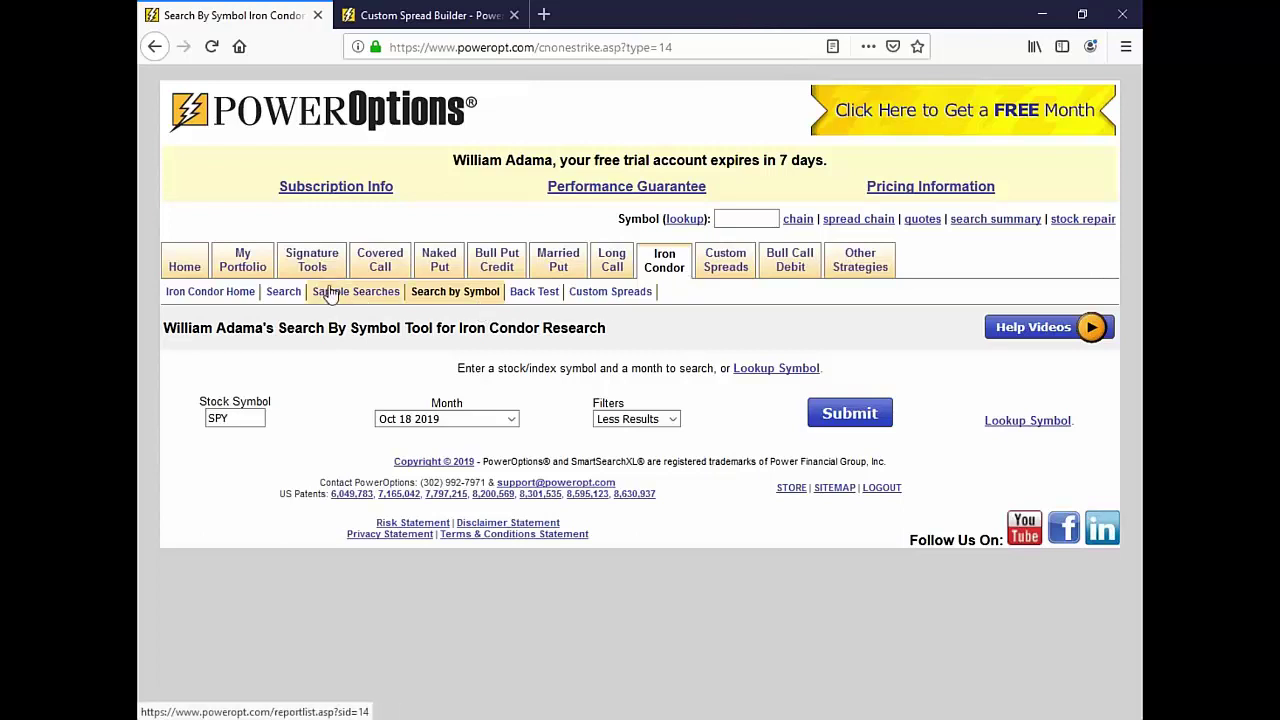
Open the general Iron Condor search tool and clear all of its saved filters
{"action": "left_click", "coordinate": [277, 290]}
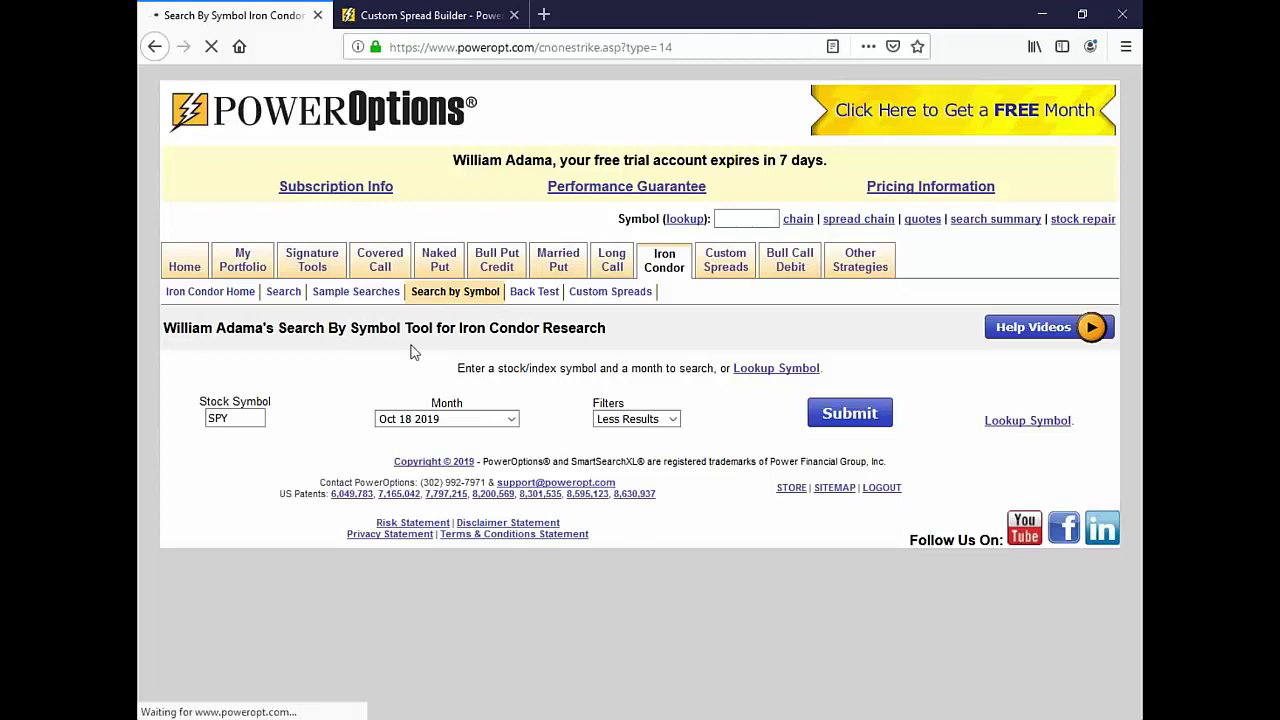
{"action": "left_click", "coordinate": [275, 292]}
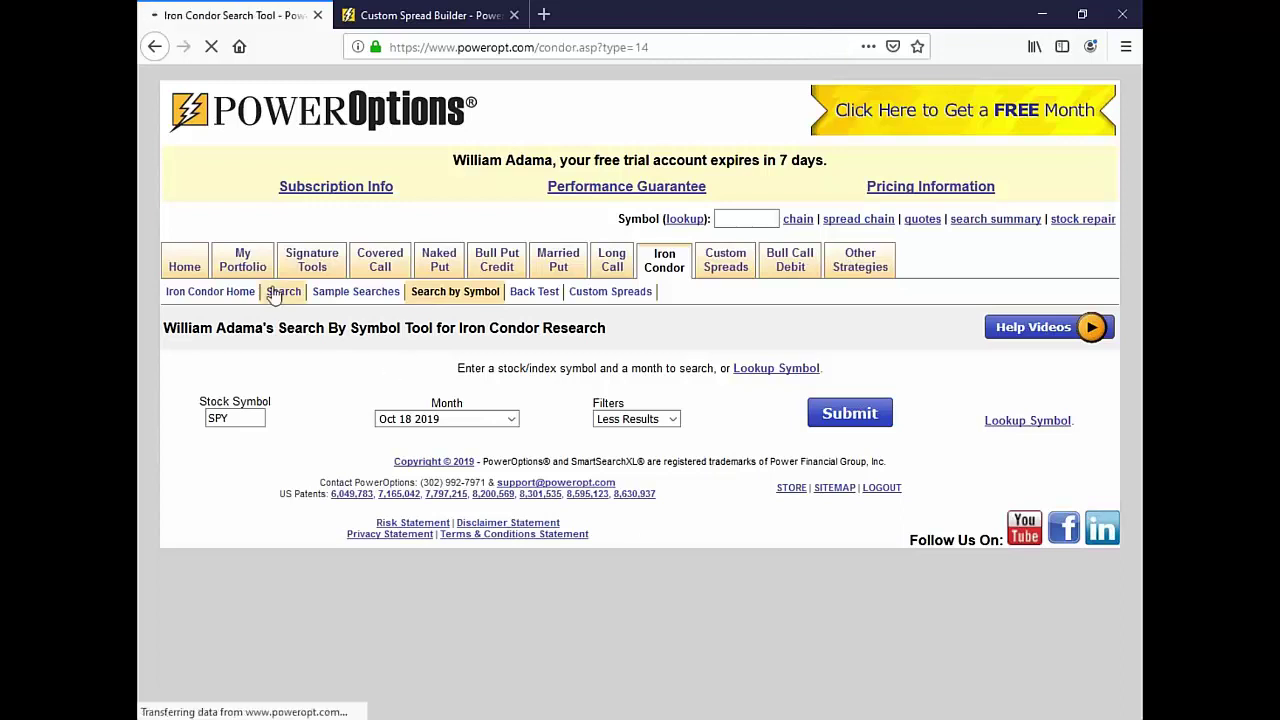
{"action": "scroll", "coordinate": [345, 316], "scroll_direction": "down", "scroll_amount": 1}
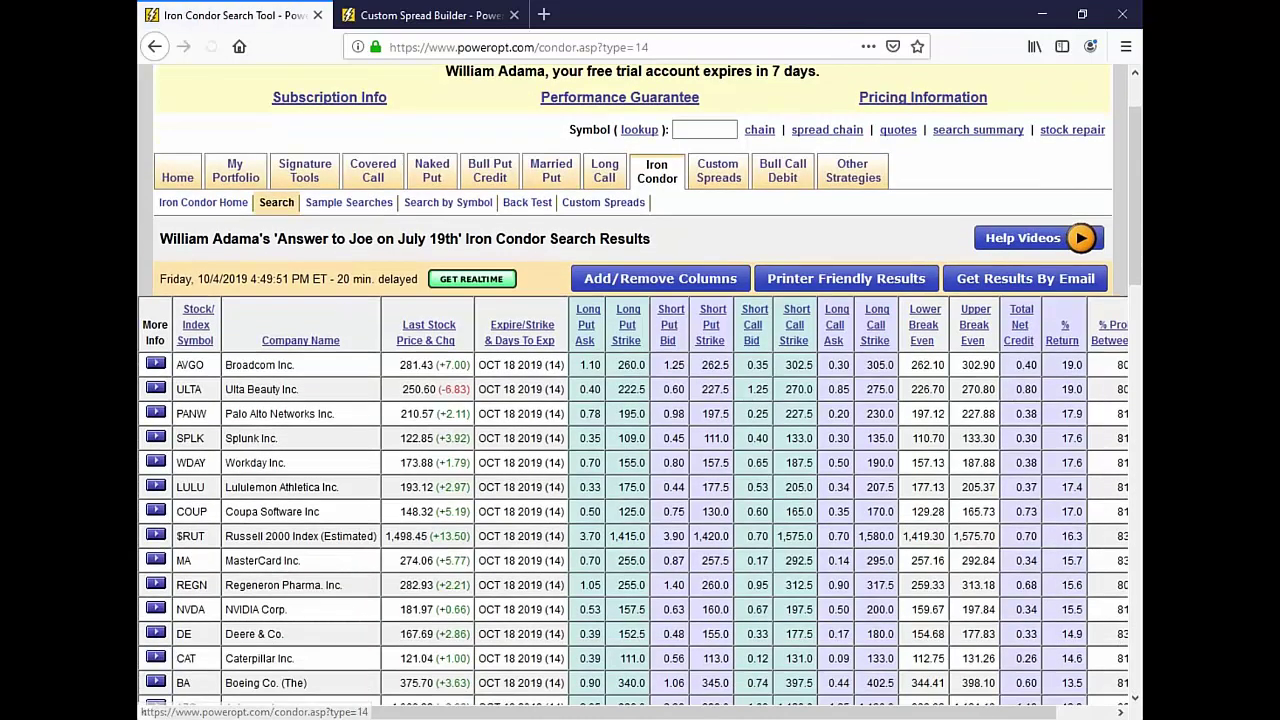
{"action": "scroll", "coordinate": [350, 322], "scroll_direction": "down", "scroll_amount": 5}
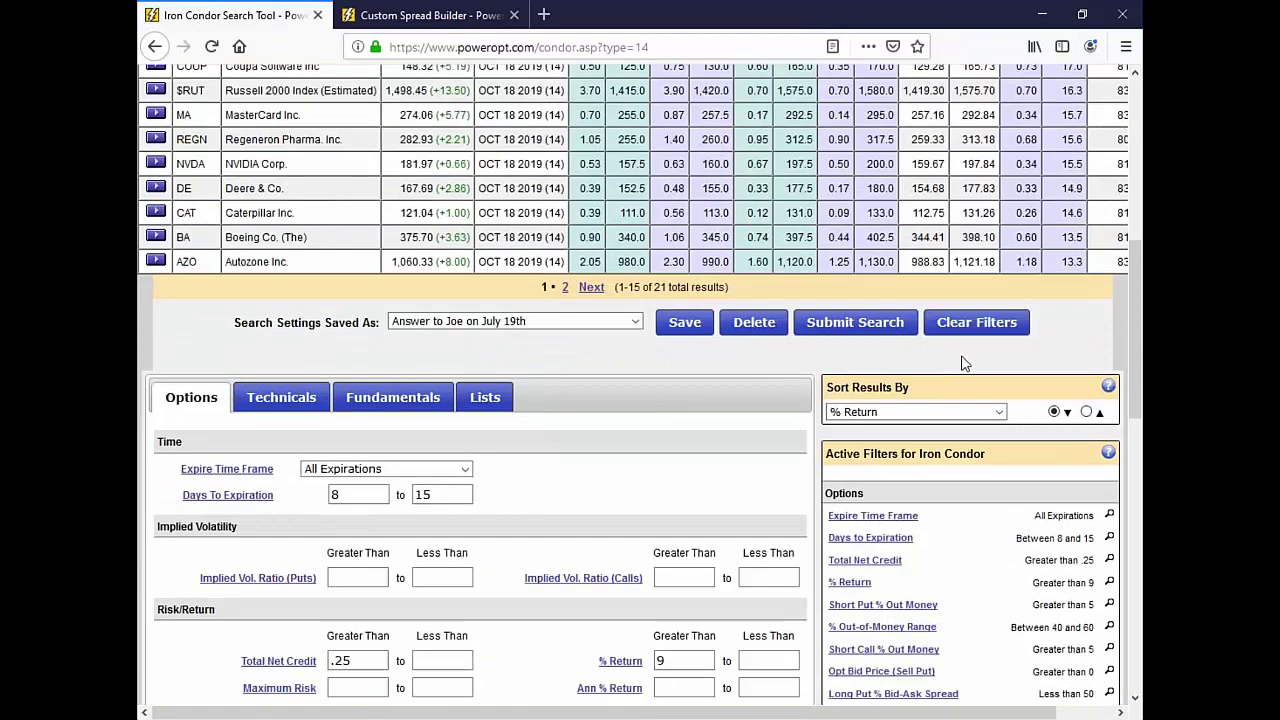
{"action": "left_click", "coordinate": [977, 322]}
Set the Expire Time Frame filter to October (15 days) and look through the remaining option filters
{"action": "scroll", "coordinate": [977, 322], "scroll_direction": "down", "scroll_amount": 3}
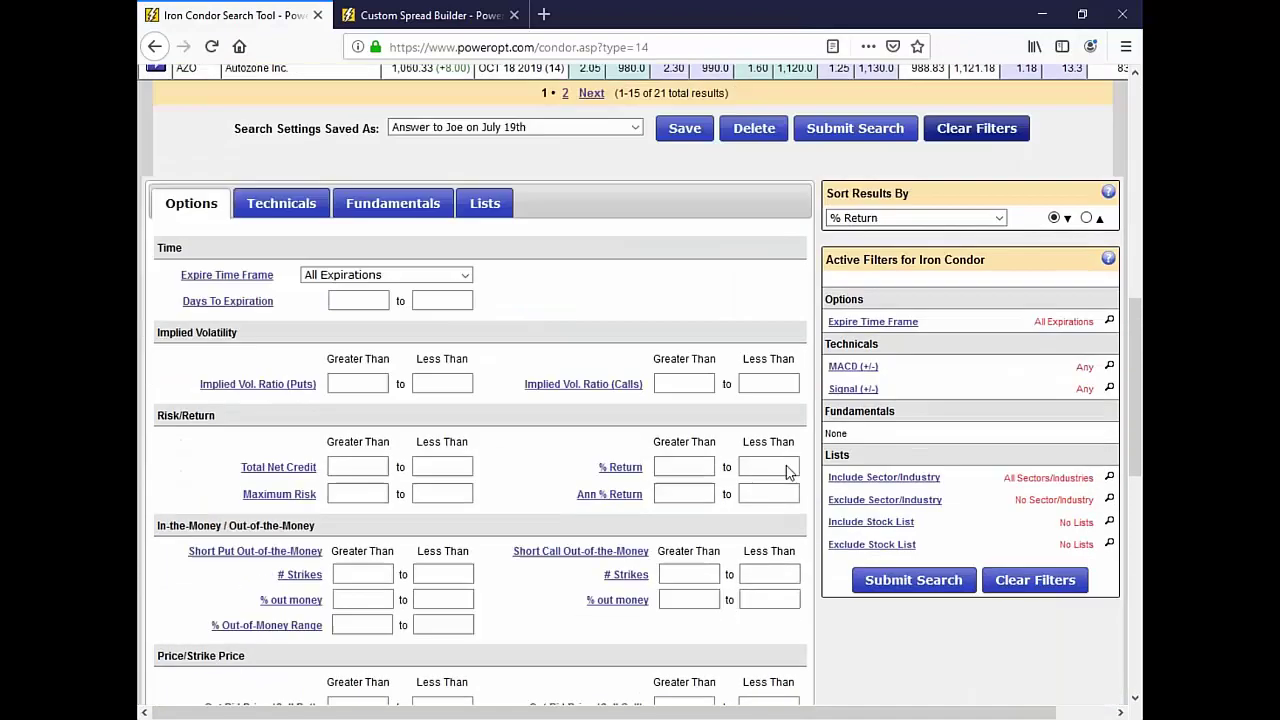
{"action": "left_click", "coordinate": [465, 203]}
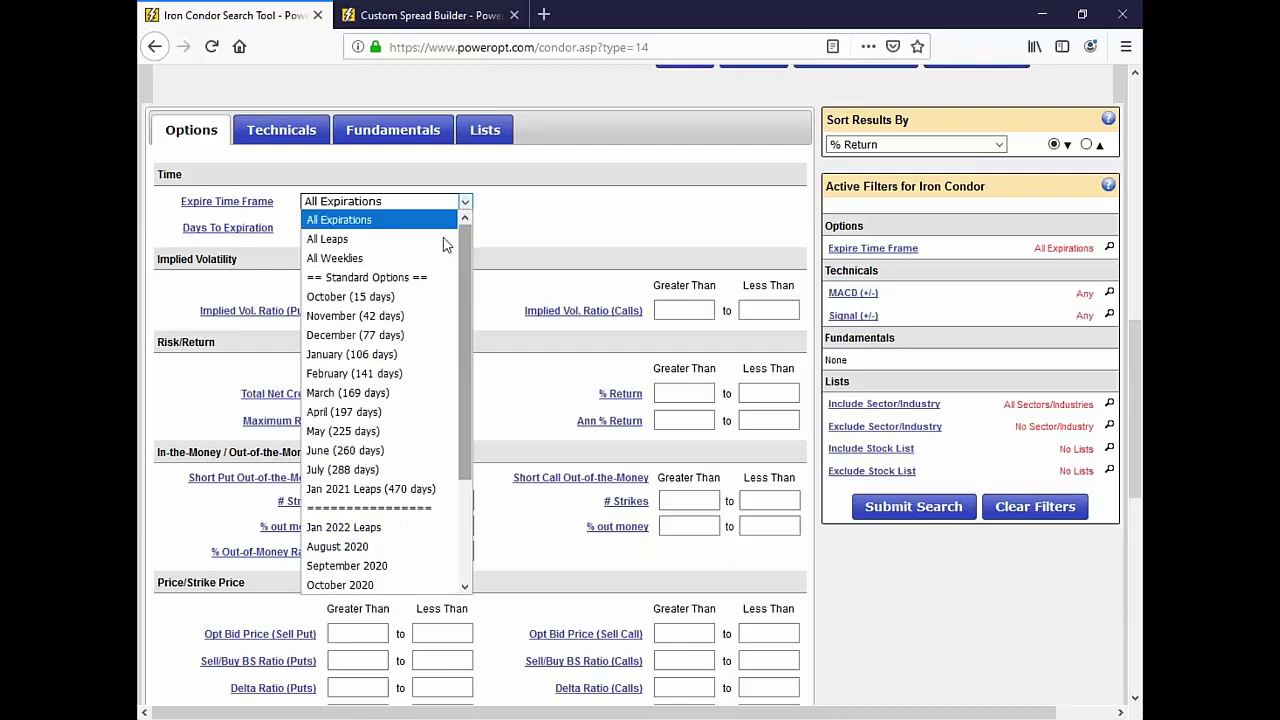
{"action": "left_click", "coordinate": [420, 297]}
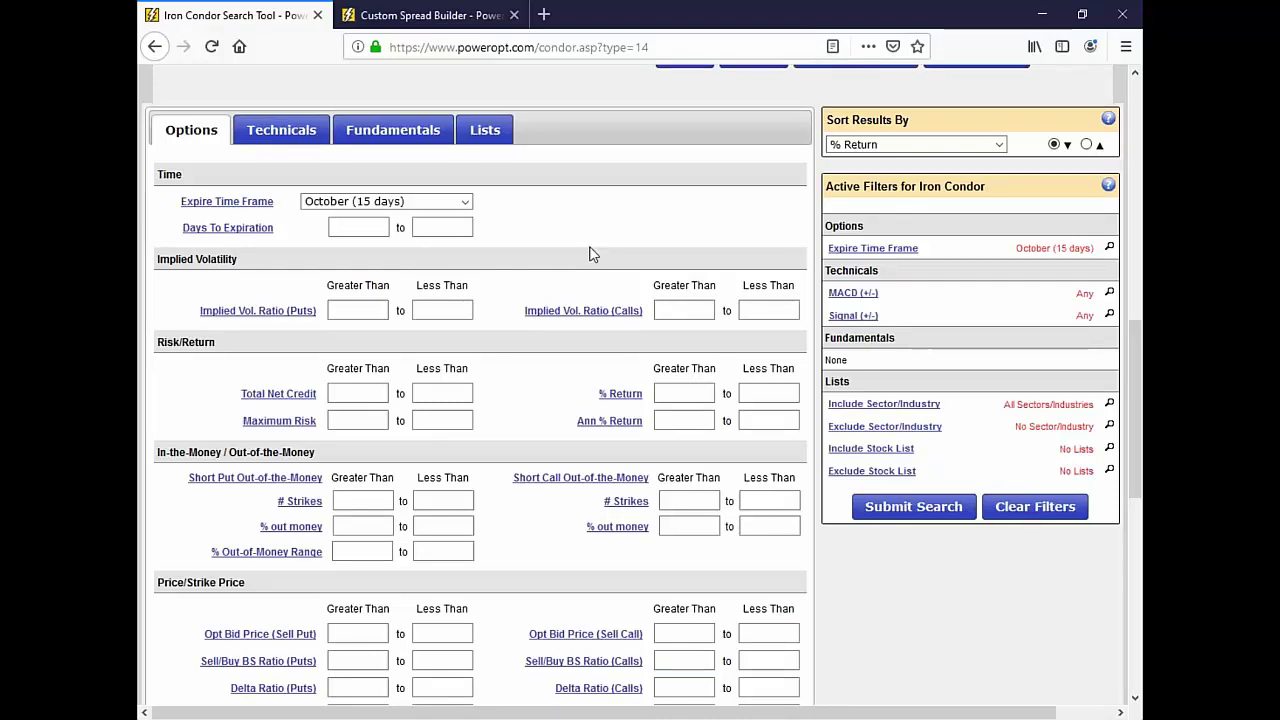
{"action": "scroll", "coordinate": [585, 258], "scroll_direction": "down", "scroll_amount": 3}
{"action": "scroll", "coordinate": [583, 254], "scroll_direction": "down", "scroll_amount": 3}
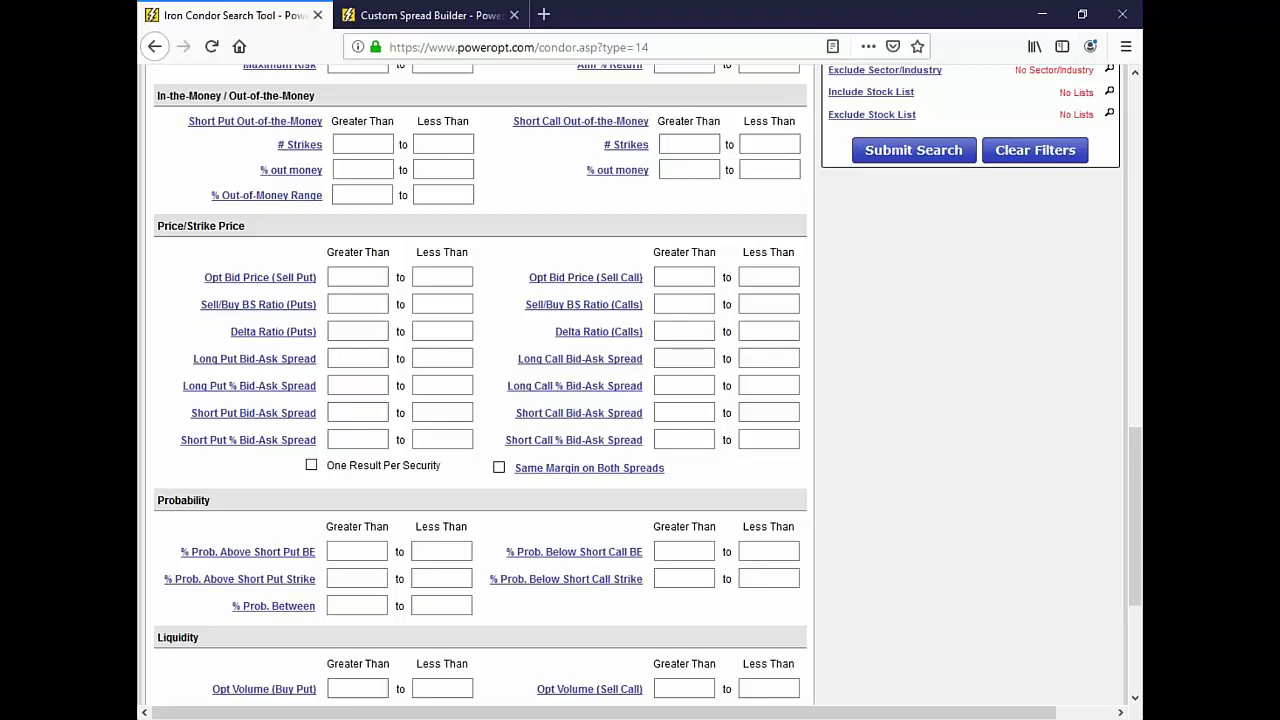
Set the Expire Time Frame to All Expirations and limit Days To Expiration to between 4 and 8
{"action": "scroll", "coordinate": [360, 330], "scroll_direction": "up", "scroll_amount": 7}
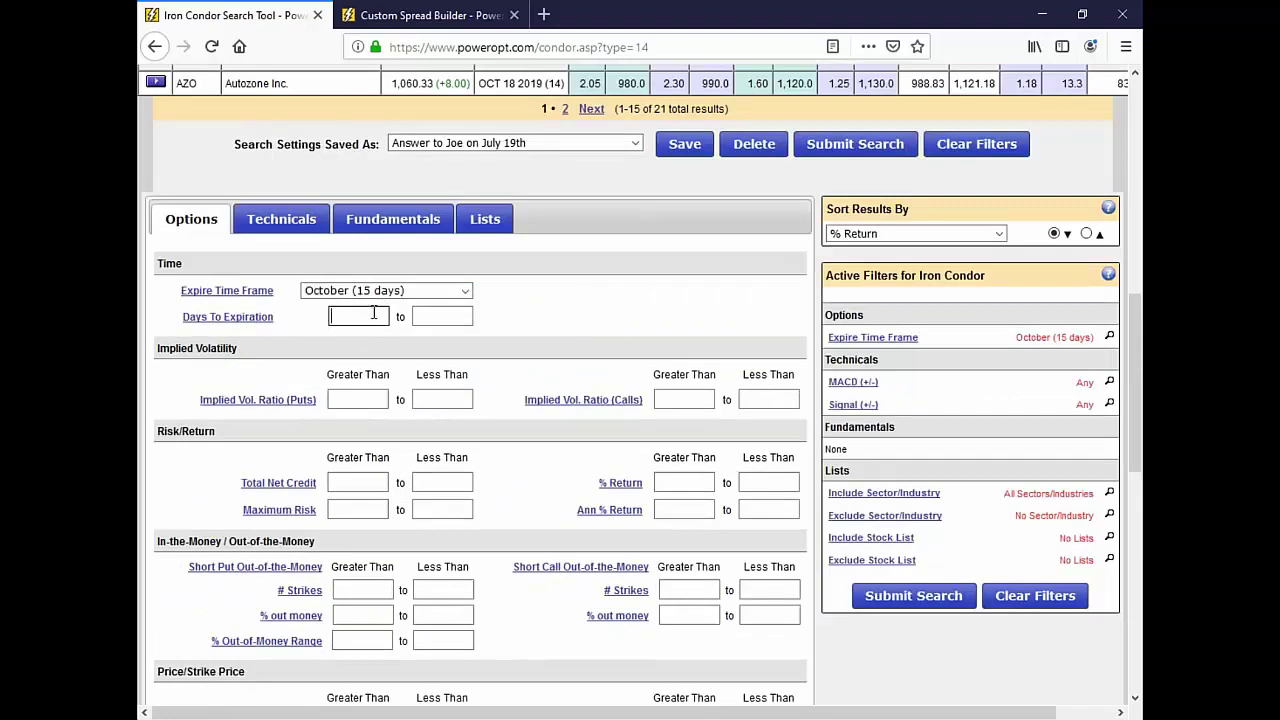
{"action": "left_click", "coordinate": [396, 294]}
{"action": "left_click", "coordinate": [385, 309]}
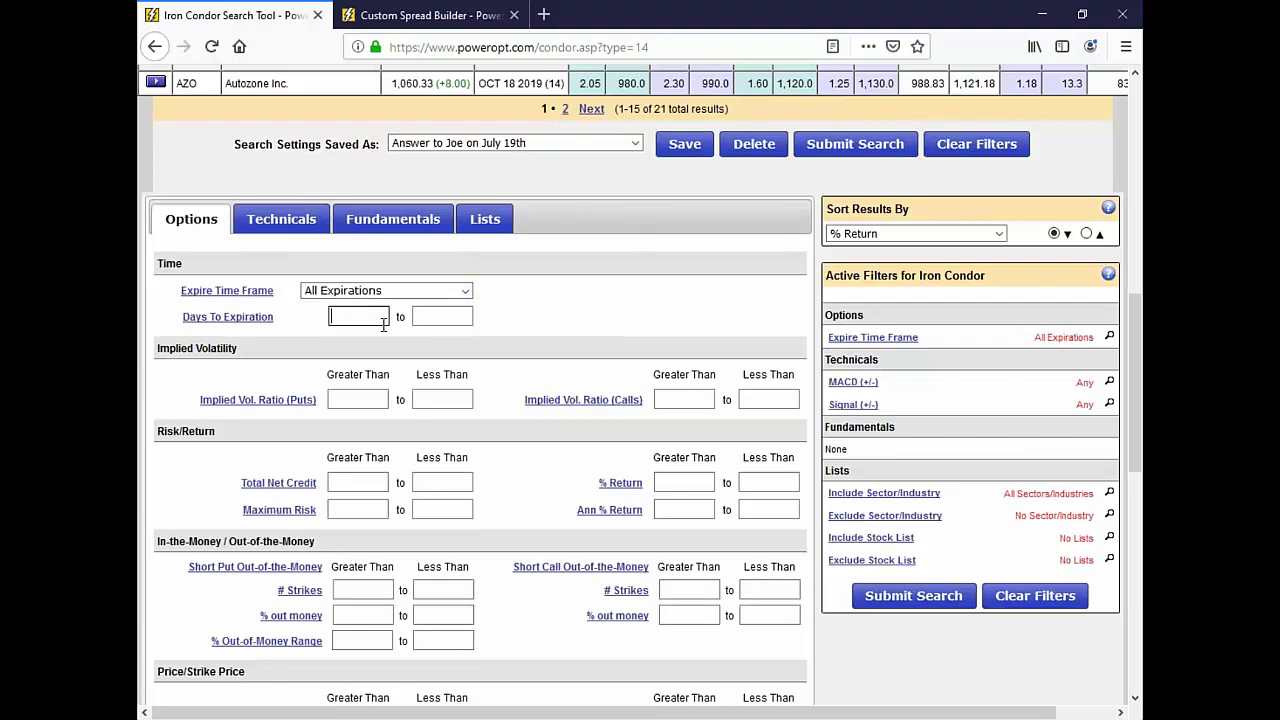
{"action": "type", "text": "4"}
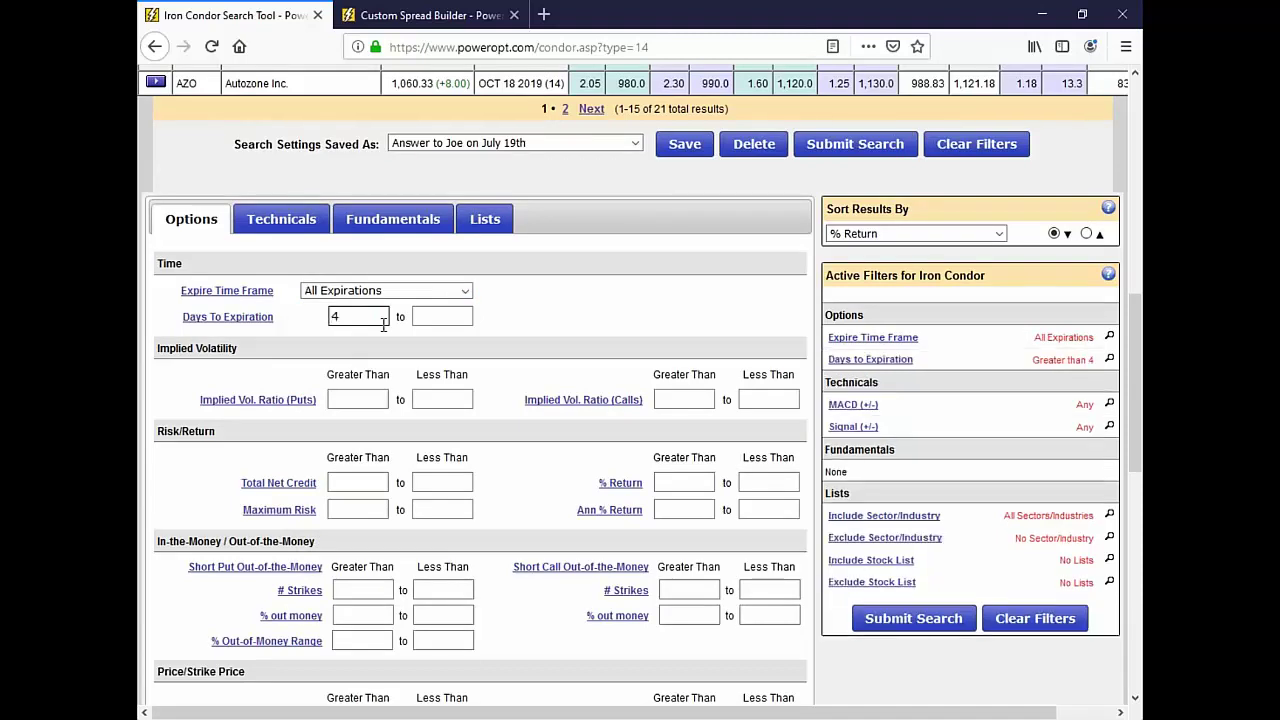
{"action": "left_click", "coordinate": [465, 313]}
{"action": "type", "text": "8"}
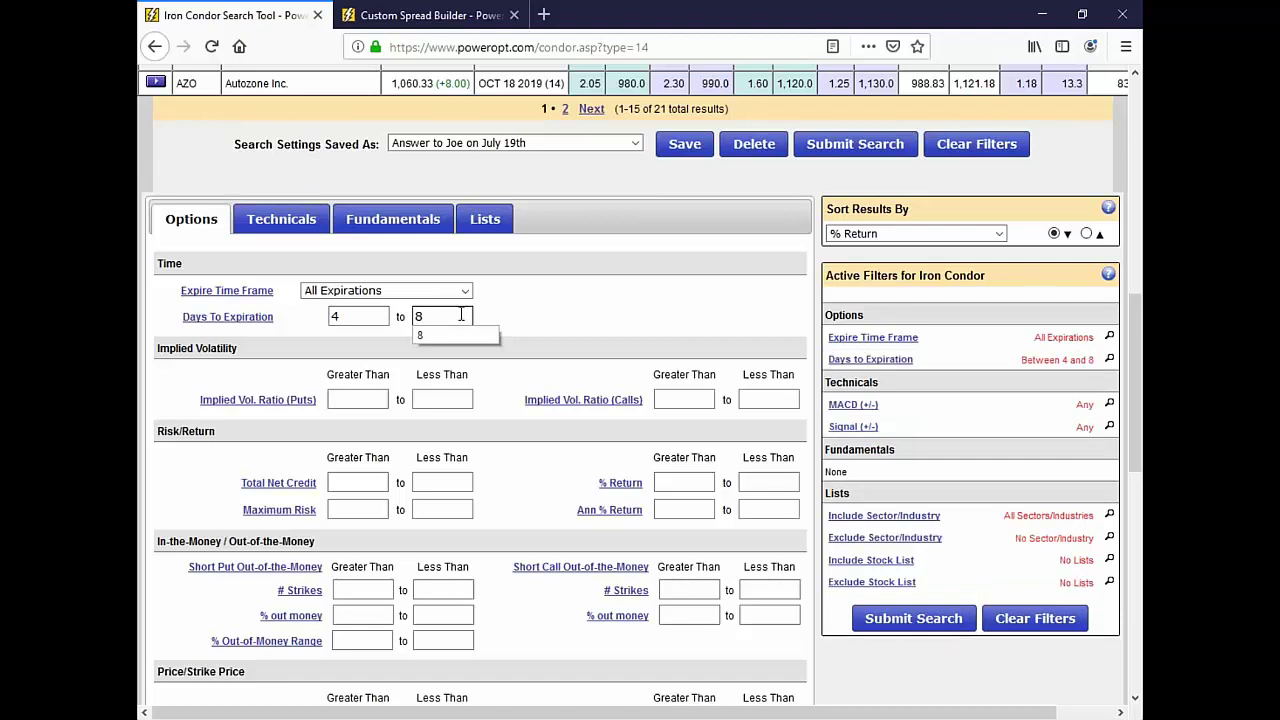
Set the minimum % Prob. Between filter to 90
{"action": "scroll", "coordinate": [461, 315], "scroll_direction": "down", "scroll_amount": 5}
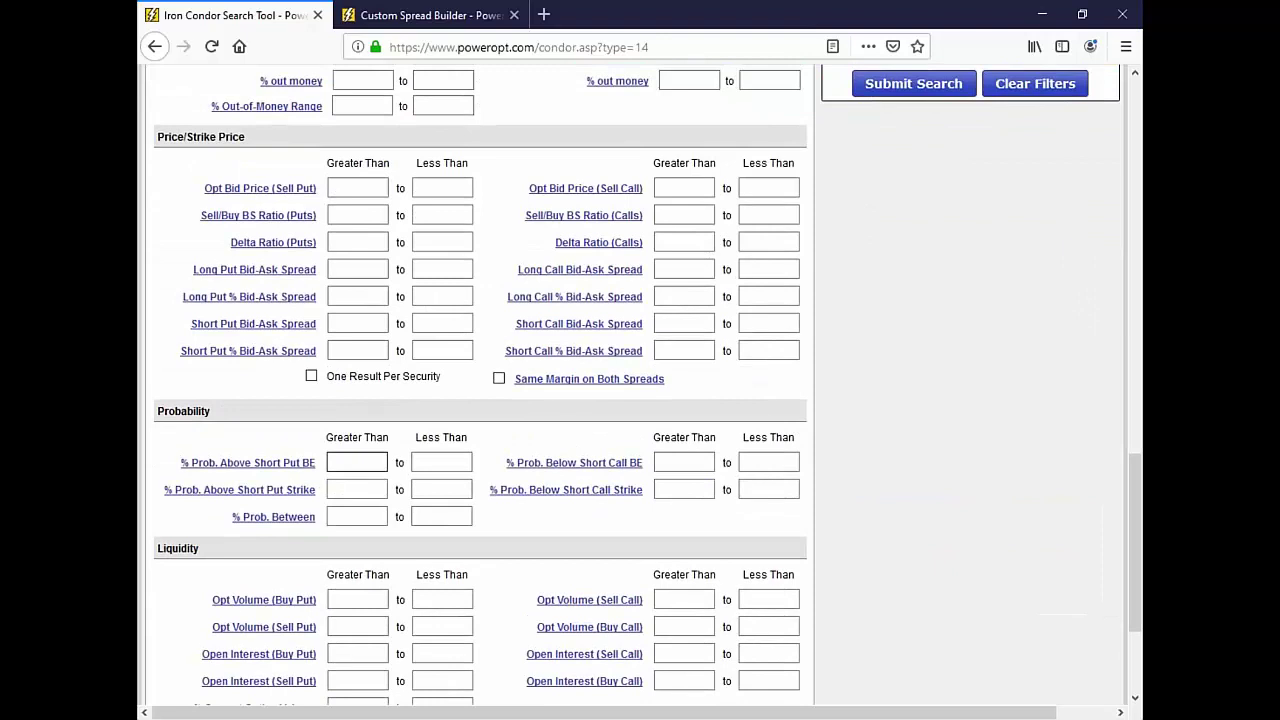
{"action": "type", "text": "90"}
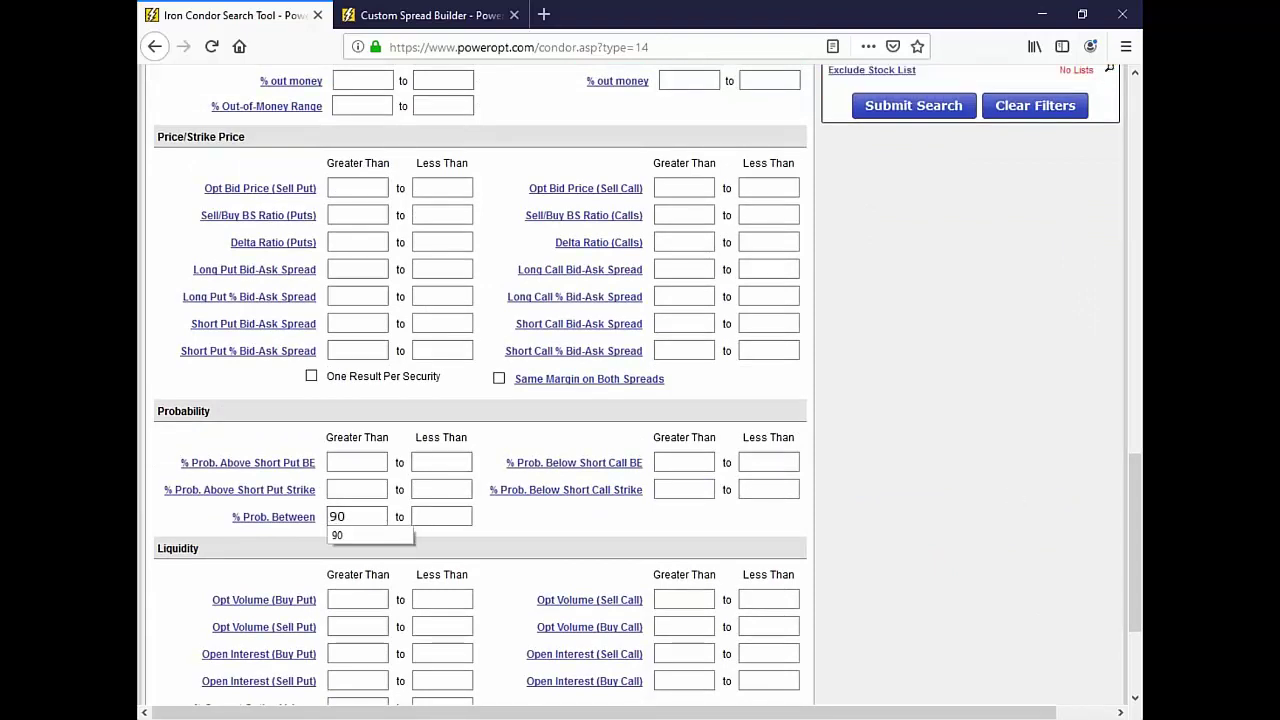
{"action": "key", "text": "Escape"}
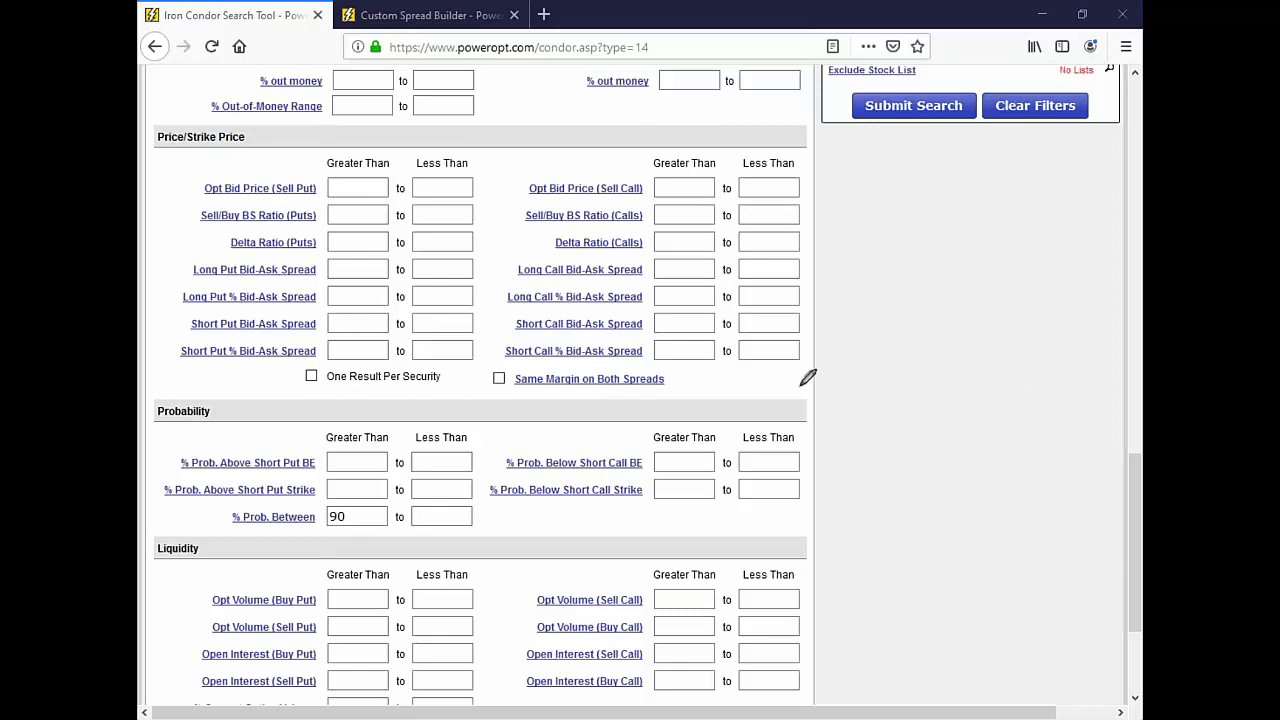
Sketch overlapping iron condor payoff curves with strike labels in the blank area beside the filters, and erase the drawing
{"action": "mouse_move", "coordinate": [837, 385]}
{"action": "left_mouse_down"}
{"action": "mouse_move", "coordinate": [908, 366]}
{"action": "mouse_move", "coordinate": [912, 325]}
{"action": "mouse_move", "coordinate": [943, 287]}
{"action": "mouse_move", "coordinate": [1036, 287]}
{"action": "mouse_move", "coordinate": [1072, 404]}
{"action": "mouse_move", "coordinate": [1133, 398]}
{"action": "left_mouse_up"}
{"action": "left_click_drag", "start_coordinate": [988, 213], "coordinate": [993, 271]}
{"action": "left_click_drag", "start_coordinate": [994, 288], "coordinate": [991, 342]}
{"action": "left_click_drag", "start_coordinate": [989, 354], "coordinate": [985, 420]}
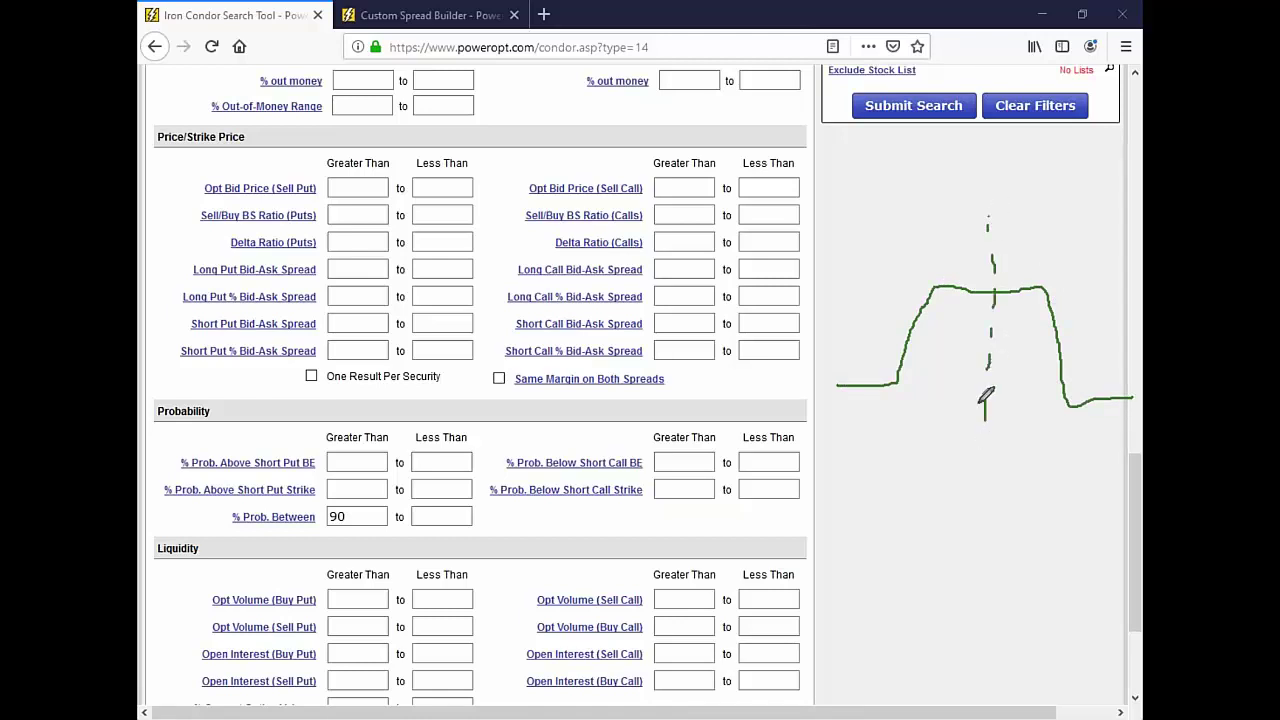
{"action": "mouse_move", "coordinate": [965, 249]}
{"action": "left_mouse_down"}
{"action": "mouse_move", "coordinate": [1001, 249]}
{"action": "mouse_move", "coordinate": [1023, 268]}
{"action": "mouse_move", "coordinate": [1047, 350]}
{"action": "mouse_move", "coordinate": [1088, 377]}
{"action": "mouse_move", "coordinate": [1127, 369]}
{"action": "left_mouse_up"}
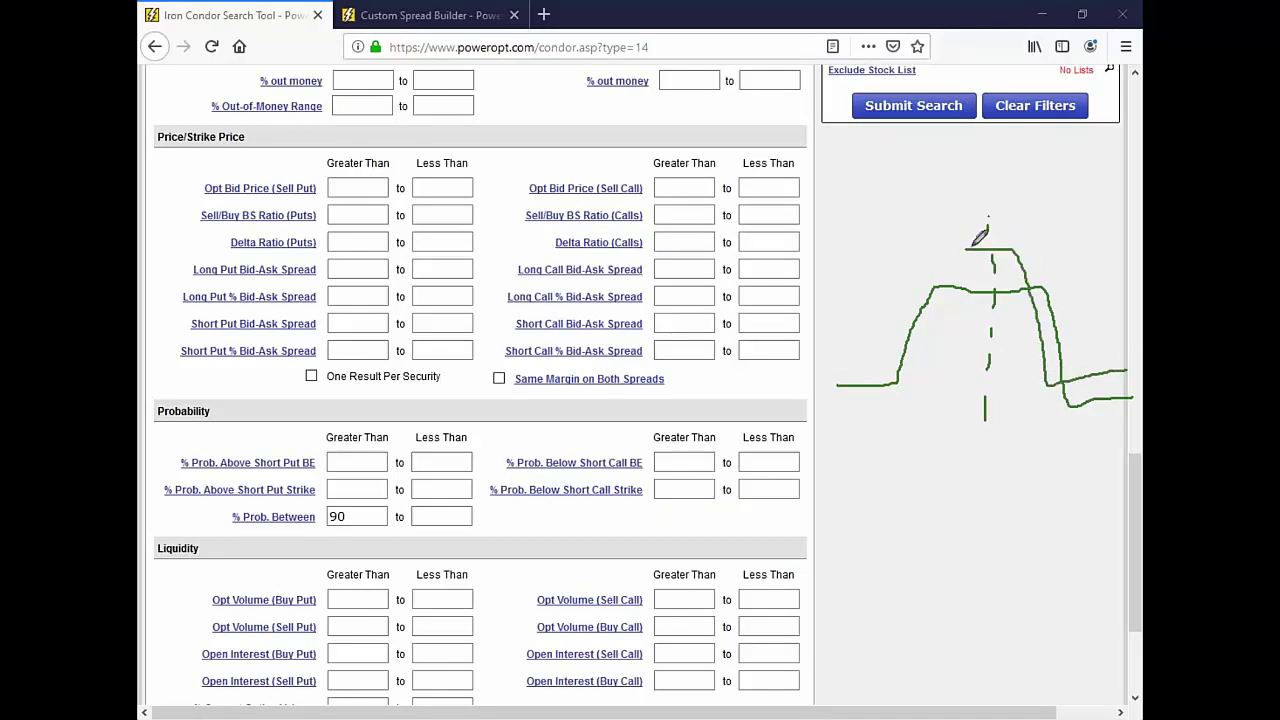
{"action": "mouse_move", "coordinate": [963, 253]}
{"action": "left_mouse_down"}
{"action": "mouse_move", "coordinate": [910, 370]}
{"action": "mouse_move", "coordinate": [802, 367]}
{"action": "left_mouse_up"}
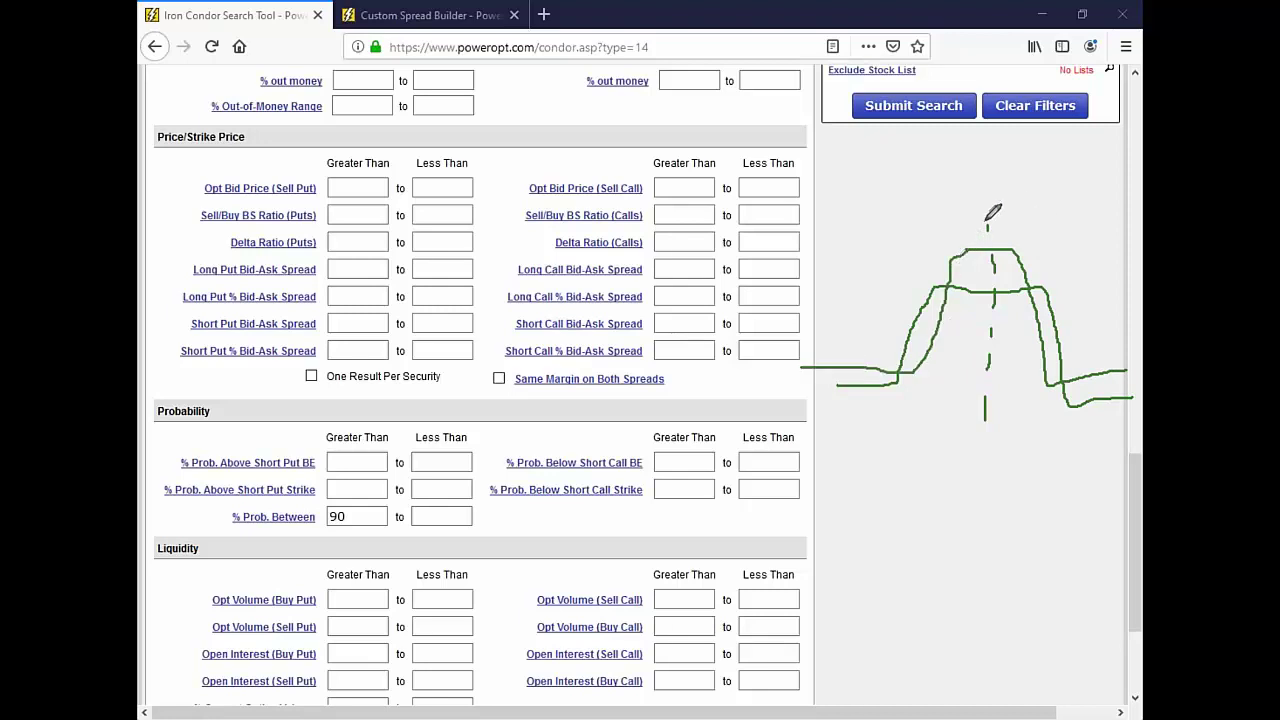
{"action": "mouse_move", "coordinate": [988, 152]}
{"action": "left_mouse_down"}
{"action": "mouse_move", "coordinate": [981, 192]}
{"action": "mouse_move", "coordinate": [1016, 152]}
{"action": "left_mouse_up"}
{"action": "left_click", "coordinate": [979, 260]}
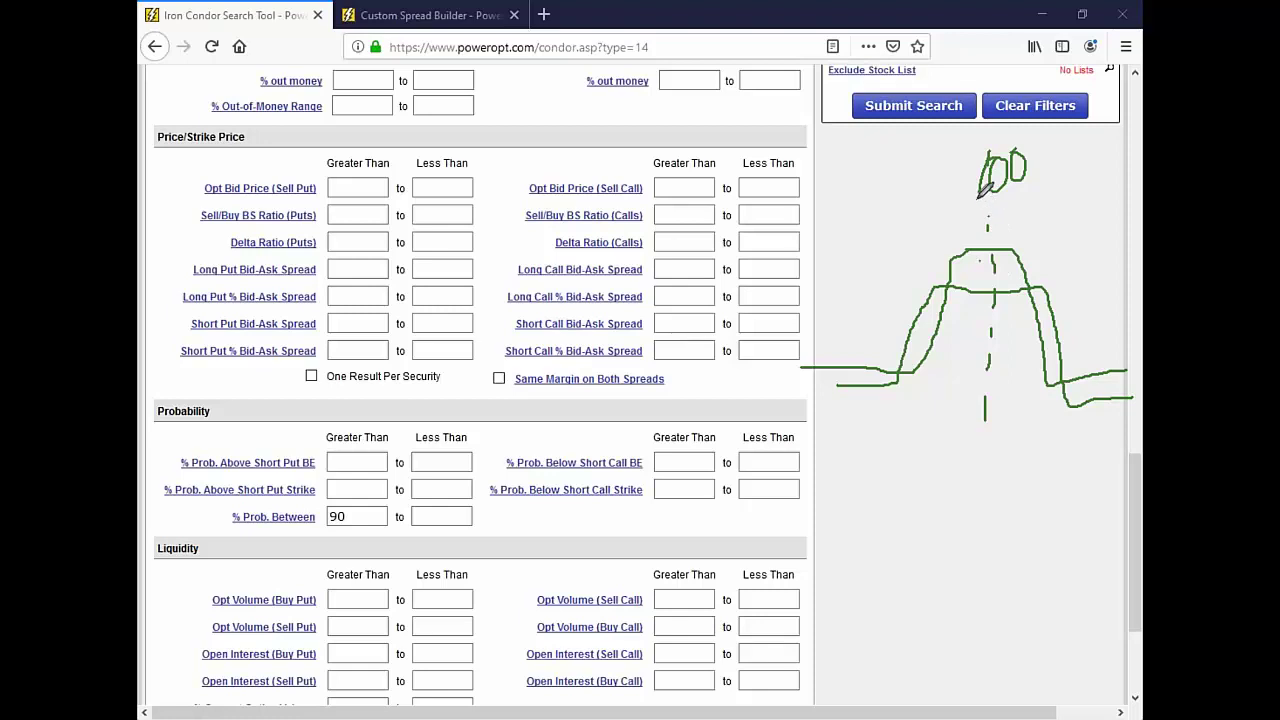
{"action": "mouse_move", "coordinate": [965, 196]}
{"action": "left_mouse_down"}
{"action": "mouse_move", "coordinate": [986, 197]}
{"action": "mouse_move", "coordinate": [978, 212]}
{"action": "left_mouse_up"}
{"action": "mouse_move", "coordinate": [938, 257]}
{"action": "left_mouse_down"}
{"action": "mouse_move", "coordinate": [940, 272]}
{"action": "mouse_move", "coordinate": [1014, 200]}
{"action": "mouse_move", "coordinate": [1058, 214]}
{"action": "mouse_move", "coordinate": [1062, 234]}
{"action": "left_mouse_up"}
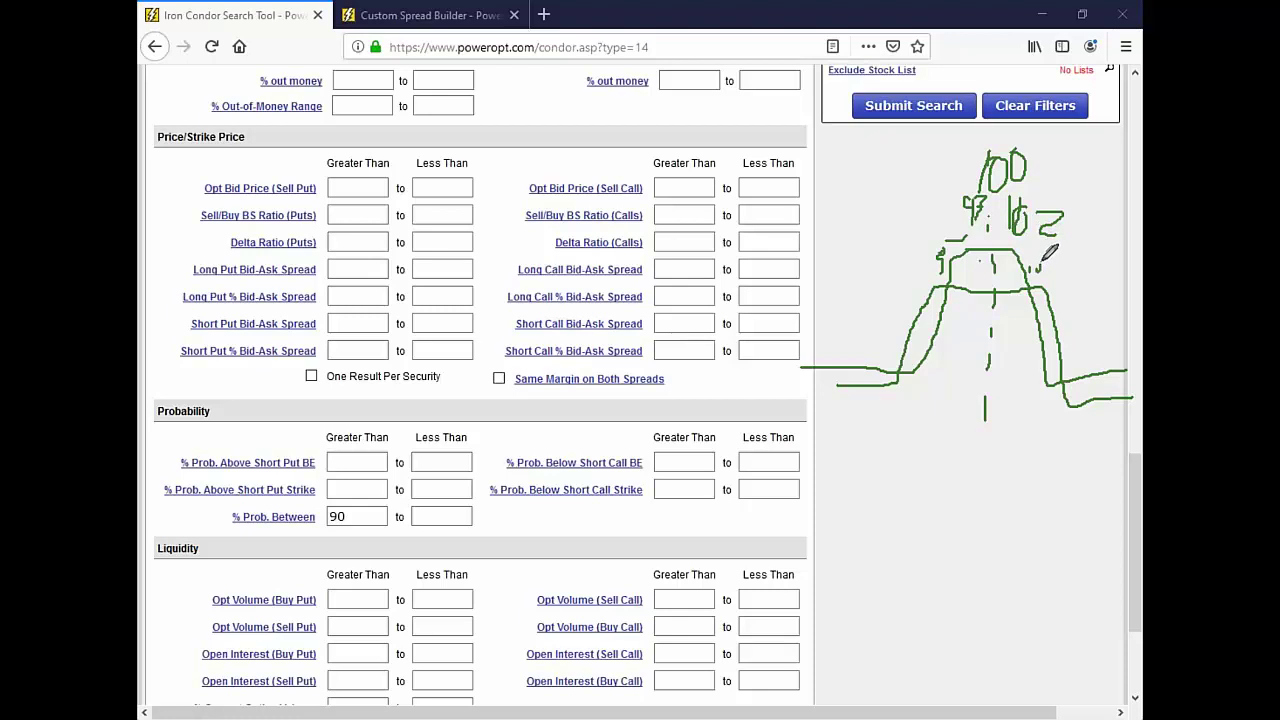
{"action": "mouse_move", "coordinate": [1004, 282]}
{"action": "left_mouse_down"}
{"action": "mouse_move", "coordinate": [998, 212]}
{"action": "mouse_move", "coordinate": [1010, 230]}
{"action": "left_mouse_up"}
{"action": "left_click_drag", "start_coordinate": [1046, 158], "coordinate": [1067, 157]}
{"action": "mouse_move", "coordinate": [1067, 157]}
{"action": "left_mouse_down"}
{"action": "mouse_move", "coordinate": [1056, 188]}
{"action": "mouse_move", "coordinate": [1084, 172]}
{"action": "left_mouse_up"}
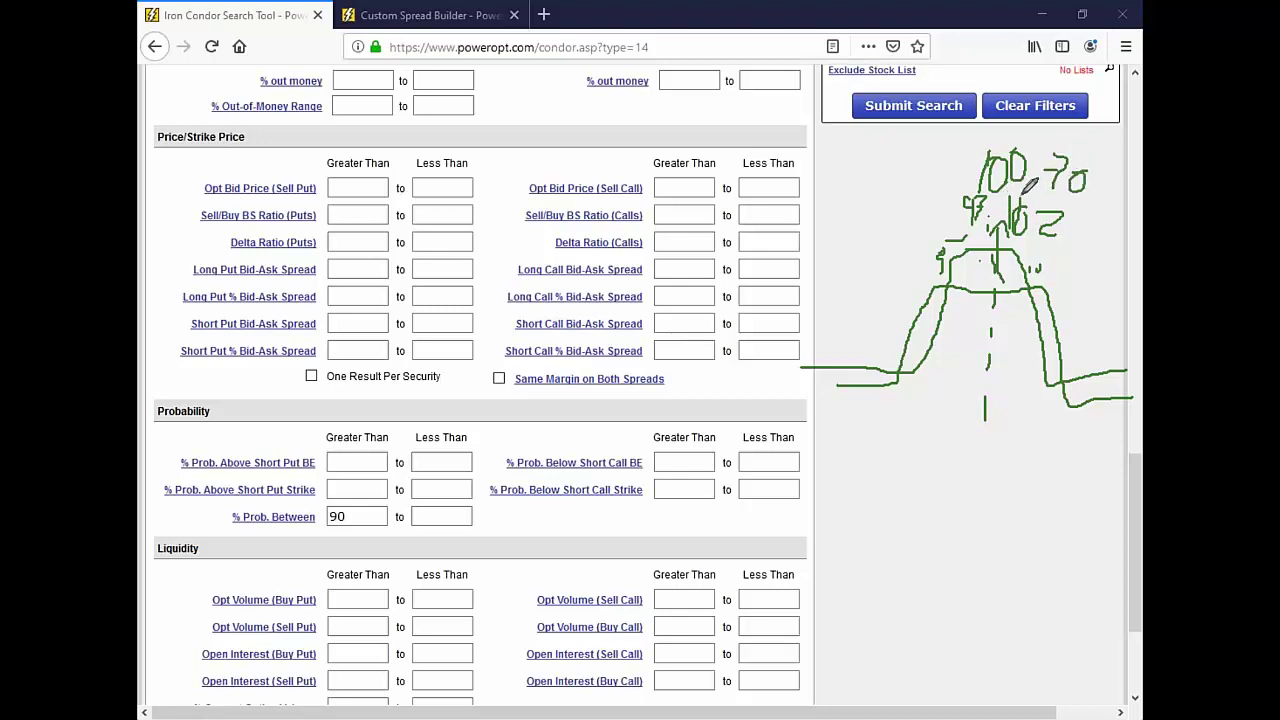
{"action": "left_click_drag", "start_coordinate": [978, 198], "coordinate": [1028, 192]}
{"action": "mouse_move", "coordinate": [938, 282]}
{"action": "left_mouse_down"}
{"action": "mouse_move", "coordinate": [930, 300]}
{"action": "mouse_move", "coordinate": [945, 318]}
{"action": "mouse_move", "coordinate": [952, 288]}
{"action": "mouse_move", "coordinate": [903, 385]}
{"action": "left_mouse_up"}
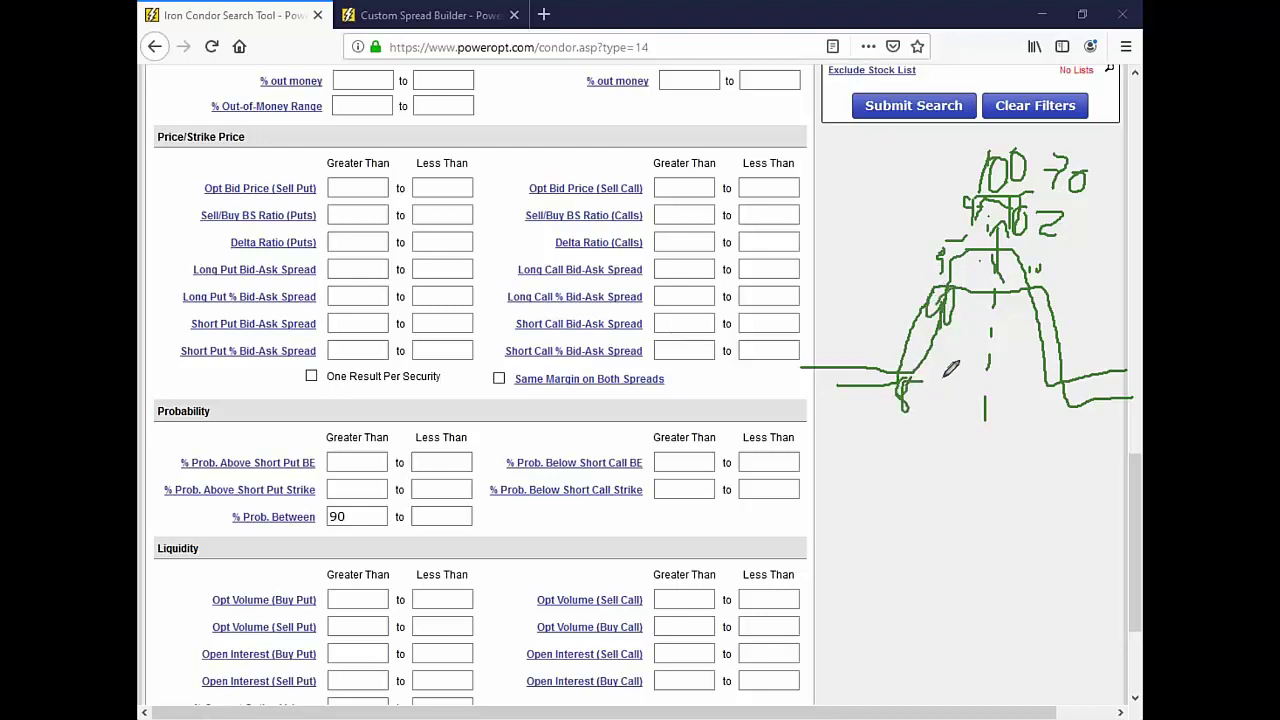
{"action": "mouse_move", "coordinate": [1054, 268]}
{"action": "left_mouse_down"}
{"action": "mouse_move", "coordinate": [1056, 294]}
{"action": "mouse_move", "coordinate": [1066, 268]}
{"action": "left_mouse_up"}
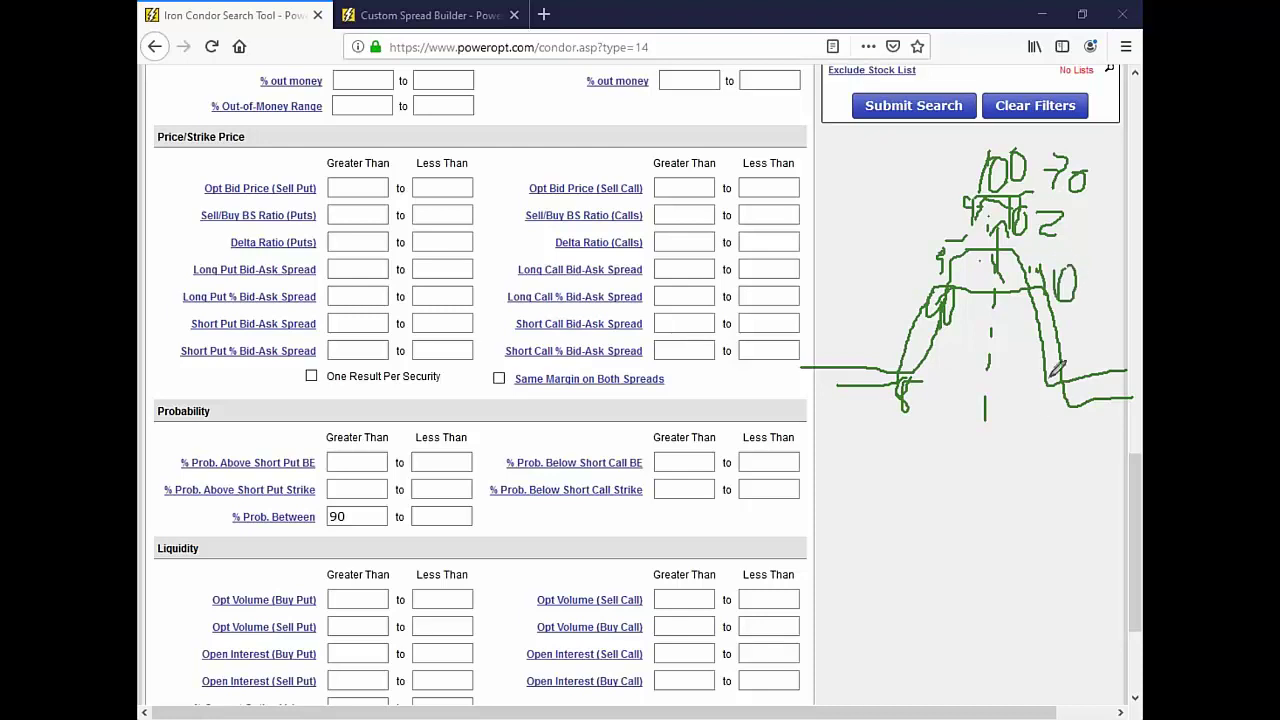
{"action": "mouse_move", "coordinate": [1060, 404]}
{"action": "left_mouse_down"}
{"action": "mouse_move", "coordinate": [1070, 430]}
{"action": "mouse_move", "coordinate": [1080, 402]}
{"action": "left_mouse_up"}
{"action": "left_click_drag", "start_coordinate": [1094, 234], "coordinate": [1092, 258]}
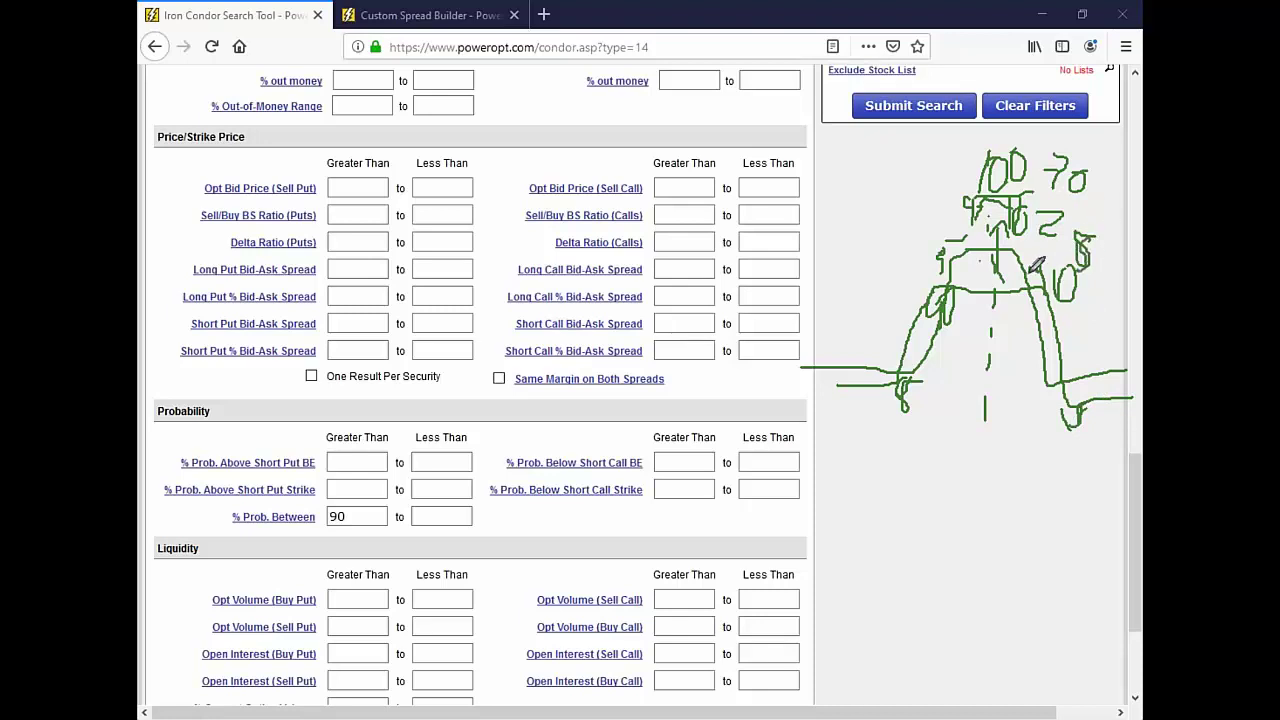
{"action": "mouse_move", "coordinate": [1000, 262]}
{"action": "left_mouse_down"}
{"action": "mouse_move", "coordinate": [965, 262]}
{"action": "mouse_move", "coordinate": [1062, 268]}
{"action": "mouse_move", "coordinate": [1037, 290]}
{"action": "left_mouse_up"}
{"action": "left_click_drag", "start_coordinate": [902, 384], "coordinate": [862, 436]}
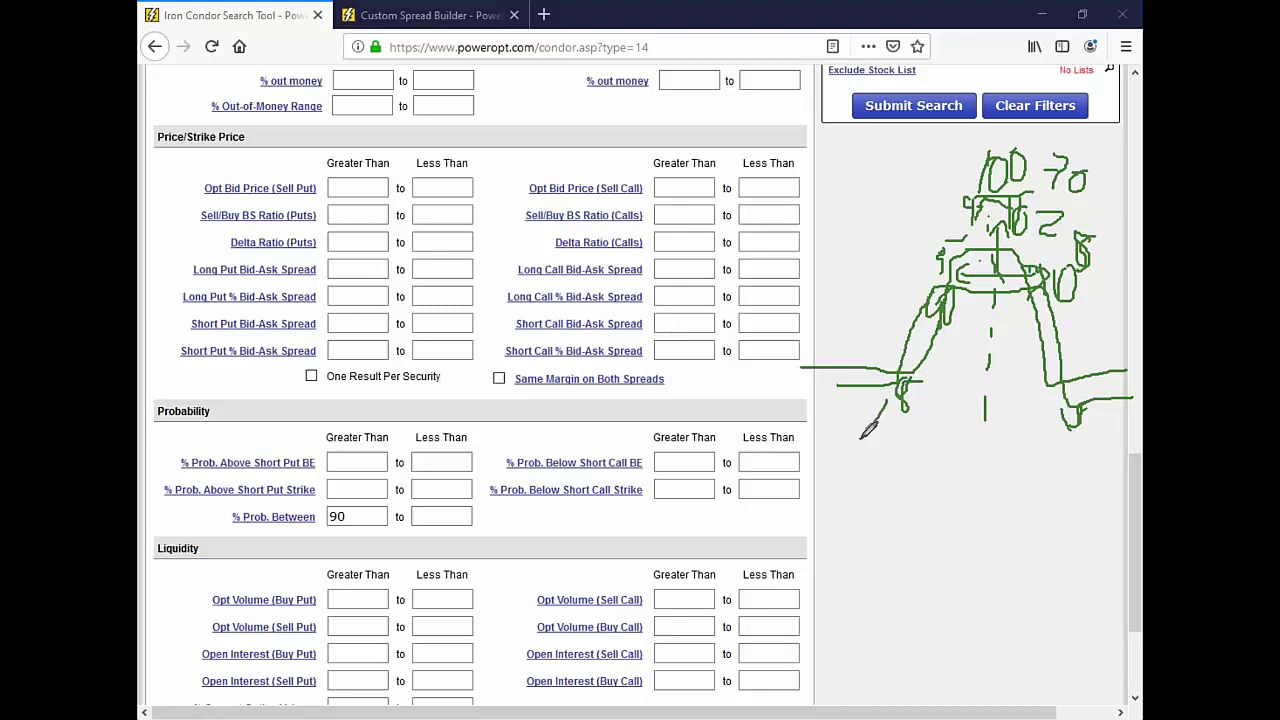
{"action": "mouse_move", "coordinate": [905, 382]}
{"action": "left_mouse_down"}
{"action": "mouse_move", "coordinate": [1045, 378]}
{"action": "mouse_move", "coordinate": [1130, 433]}
{"action": "left_mouse_up"}
{"action": "left_click_drag", "start_coordinate": [862, 437], "coordinate": [798, 440]}
{"action": "mouse_move", "coordinate": [1078, 318]}
{"action": "left_mouse_down"}
{"action": "mouse_move", "coordinate": [1092, 317]}
{"action": "mouse_move", "coordinate": [1084, 346]}
{"action": "mouse_move", "coordinate": [1098, 342]}
{"action": "left_mouse_up"}
{"action": "mouse_move", "coordinate": [1030, 372]}
{"action": "left_mouse_down"}
{"action": "mouse_move", "coordinate": [960, 386]}
{"action": "mouse_move", "coordinate": [1034, 373]}
{"action": "left_mouse_up"}
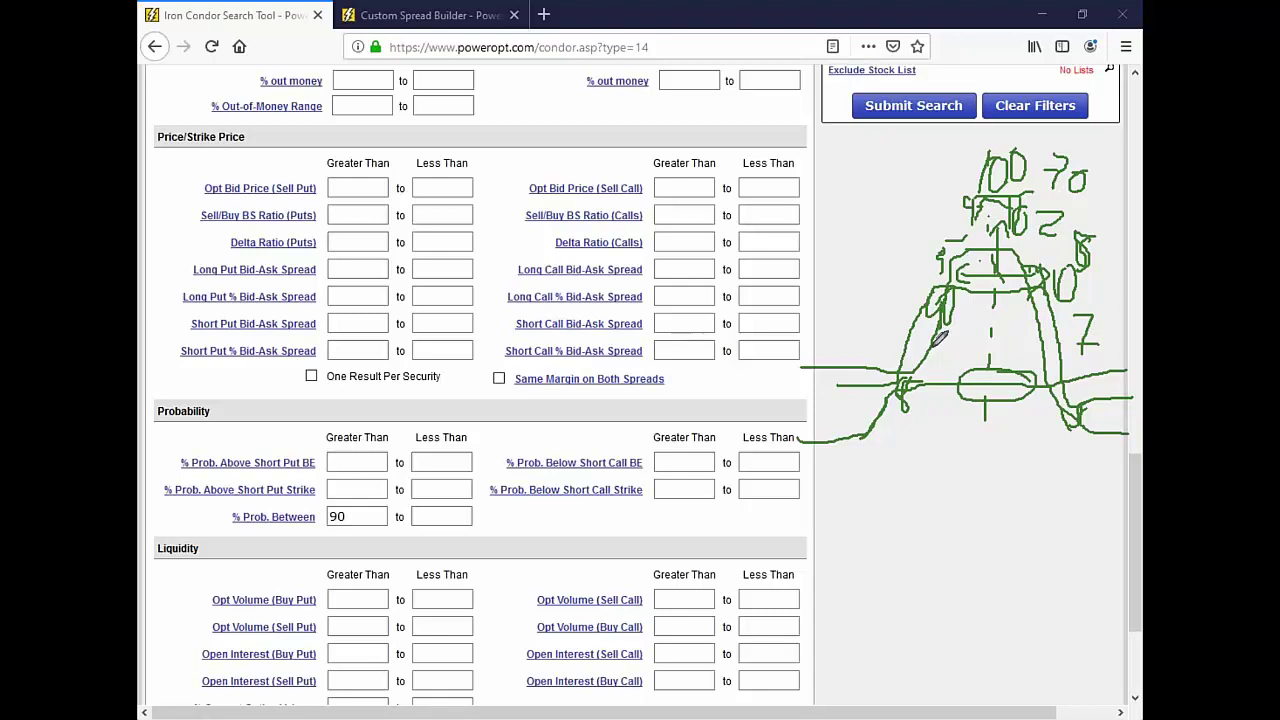
{"action": "mouse_move", "coordinate": [978, 300]}
{"action": "left_mouse_down"}
{"action": "mouse_move", "coordinate": [964, 368]}
{"action": "mouse_move", "coordinate": [1015, 335]}
{"action": "left_mouse_up"}
{"action": "key", "text": "e"}
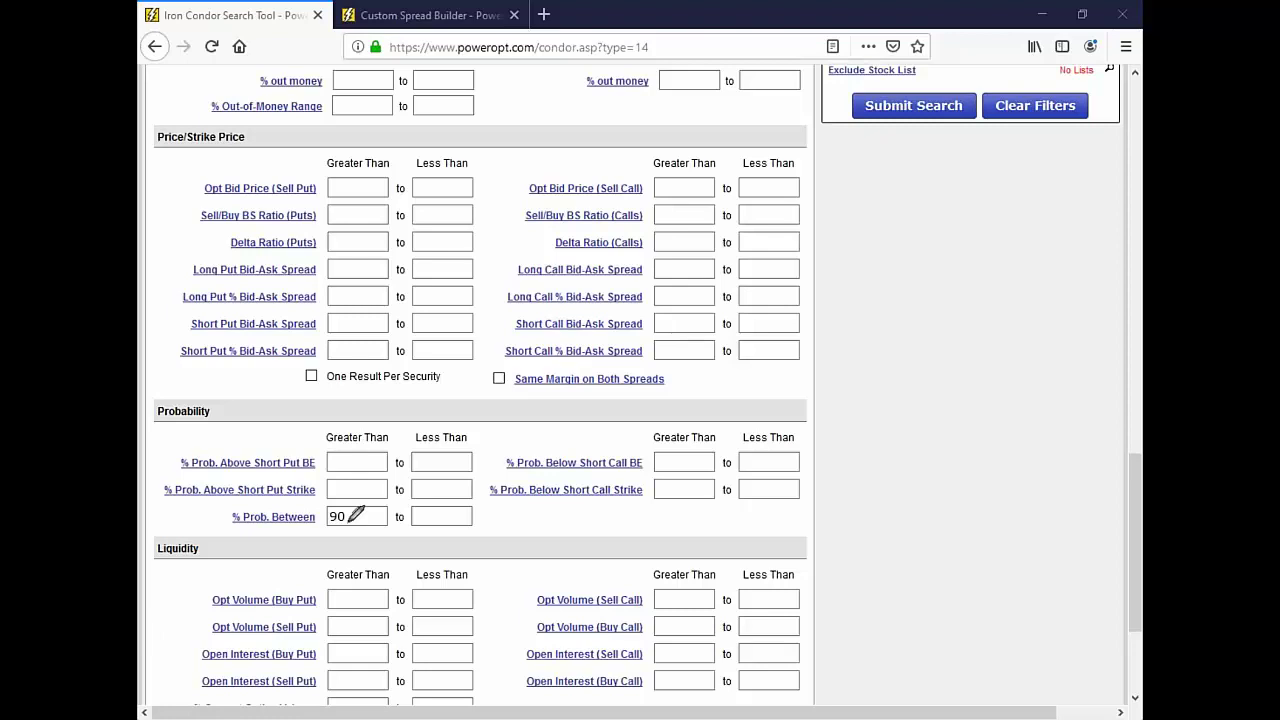
Circle the % Prob. Between value on screen and draw an arrow toward its label
{"action": "mouse_move", "coordinate": [358, 507]}
{"action": "left_mouse_down"}
{"action": "mouse_move", "coordinate": [288, 541]}
{"action": "mouse_move", "coordinate": [358, 520]}
{"action": "mouse_move", "coordinate": [352, 500]}
{"action": "left_mouse_up"}
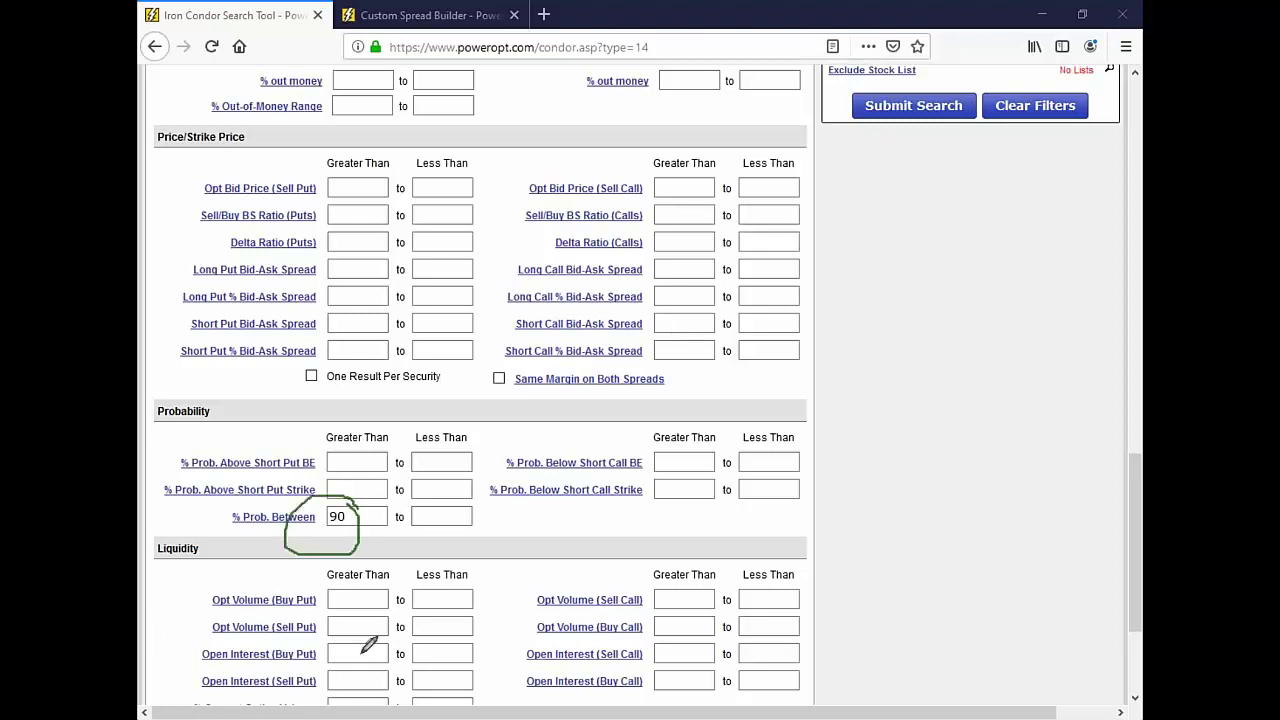
{"action": "left_click_drag", "start_coordinate": [214, 516], "coordinate": [238, 522]}
{"action": "left_click", "coordinate": [346, 521]}
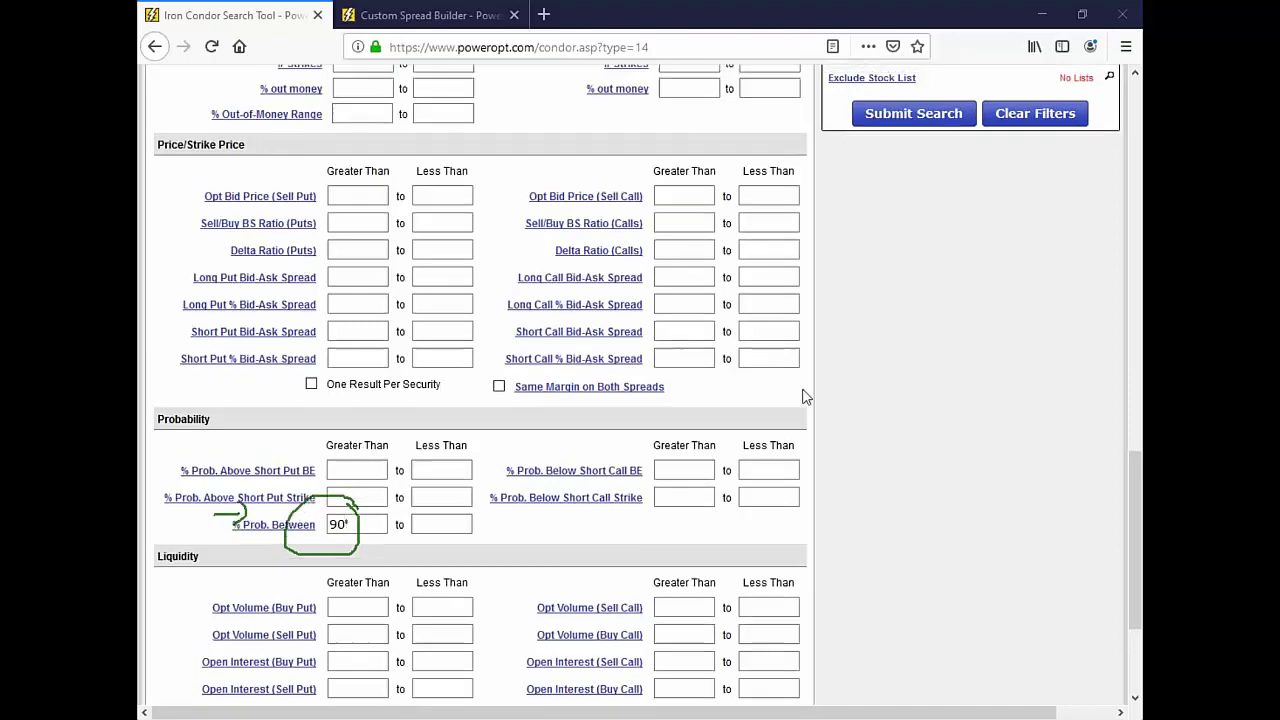
{"action": "scroll", "coordinate": [806, 395], "scroll_direction": "up", "scroll_amount": 2}
{"action": "scroll", "coordinate": [806, 395], "scroll_direction": "down", "scroll_amount": 3}
{"action": "scroll", "coordinate": [806, 395], "scroll_direction": "up", "scroll_amount": 2}
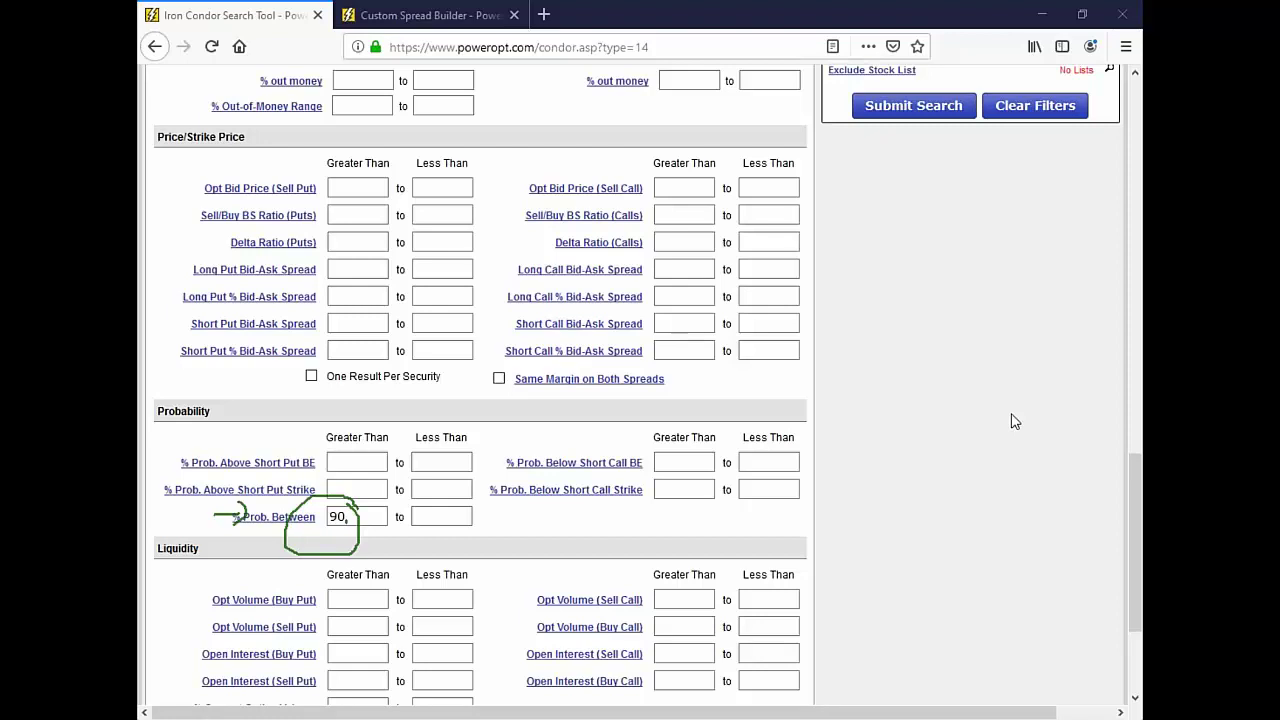
{"action": "scroll", "coordinate": [1015, 421], "scroll_direction": "up", "scroll_amount": 5}
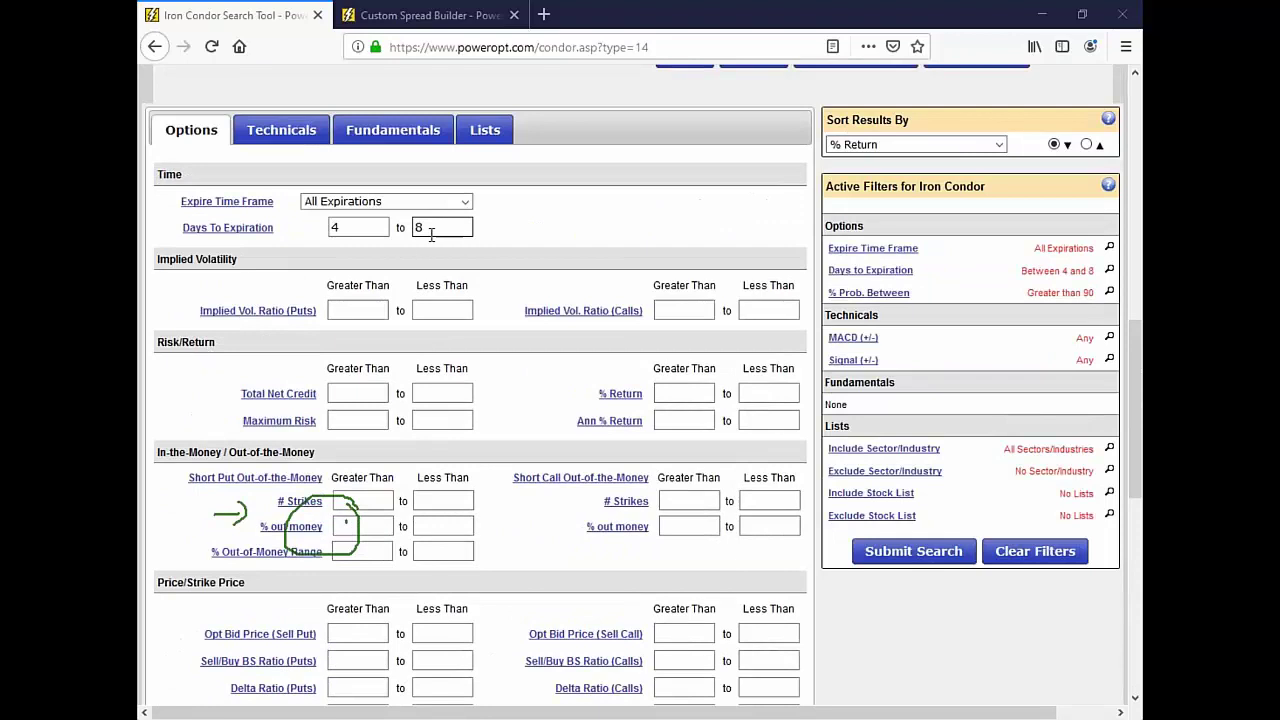
{"action": "scroll", "coordinate": [494, 343], "scroll_direction": "down", "scroll_amount": 3}
{"action": "scroll", "coordinate": [345, 520], "scroll_direction": "down", "scroll_amount": 2}
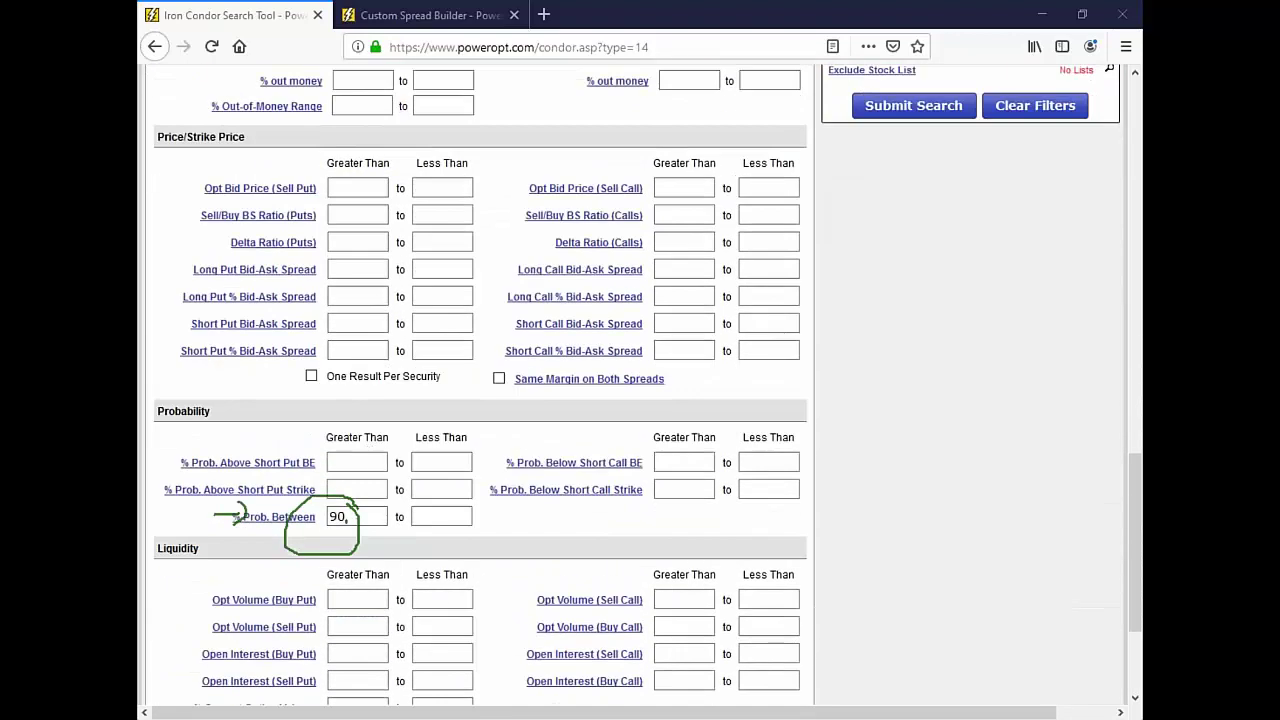
Restrict the Iron Condor search to the stock symbol SPY in the fundamental filters
{"action": "scroll", "coordinate": [402, 154], "scroll_direction": "up", "scroll_amount": 5}
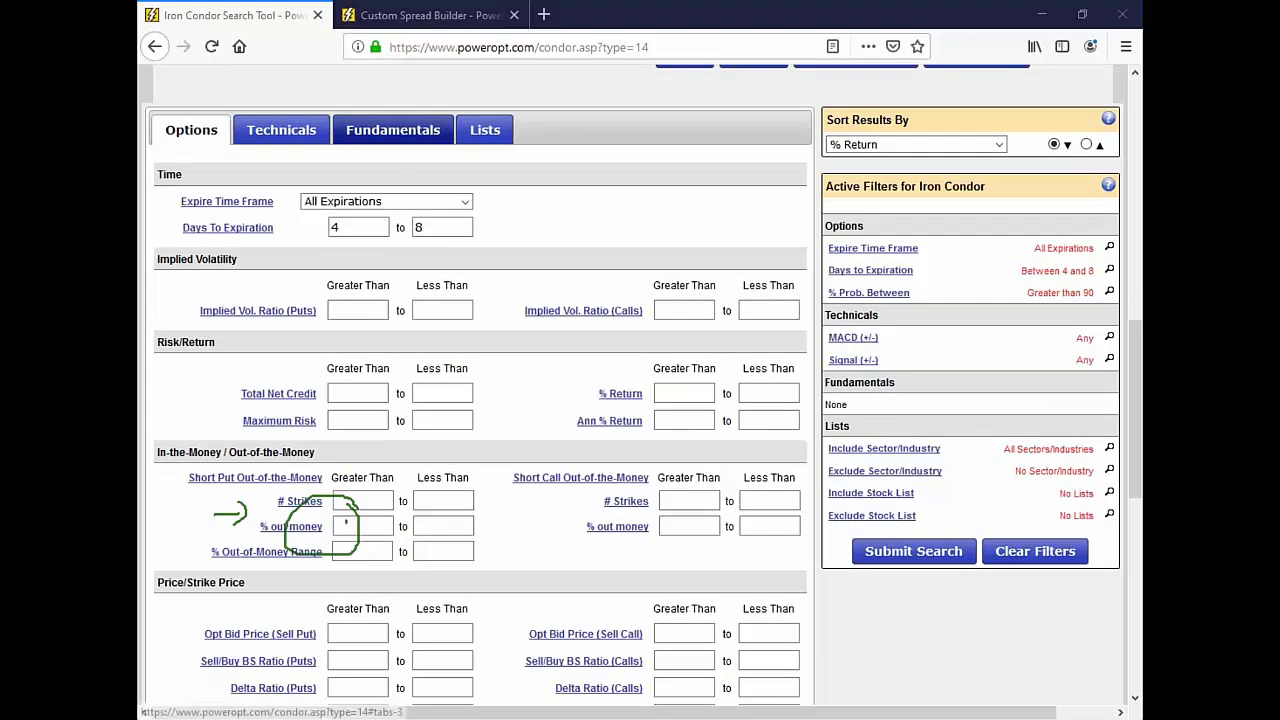
{"action": "left_click", "coordinate": [393, 130]}
{"action": "left_click", "coordinate": [366, 448]}
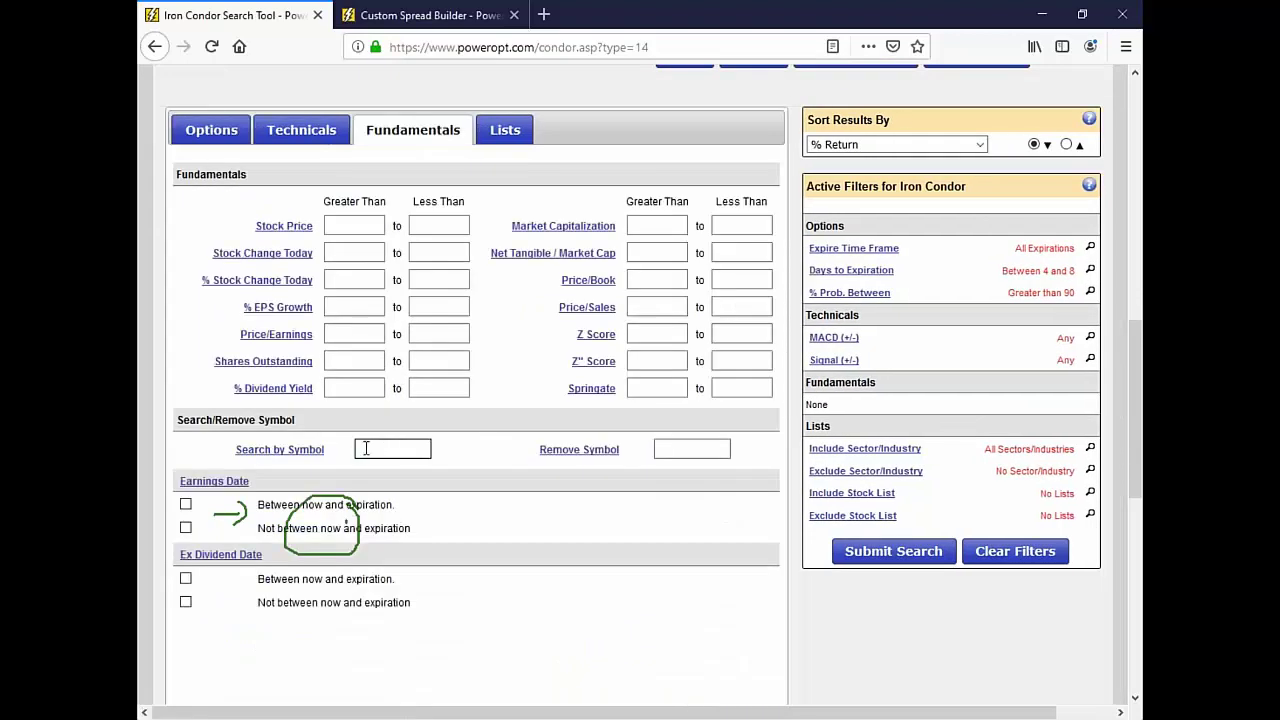
{"action": "type", "text": "SPY"}
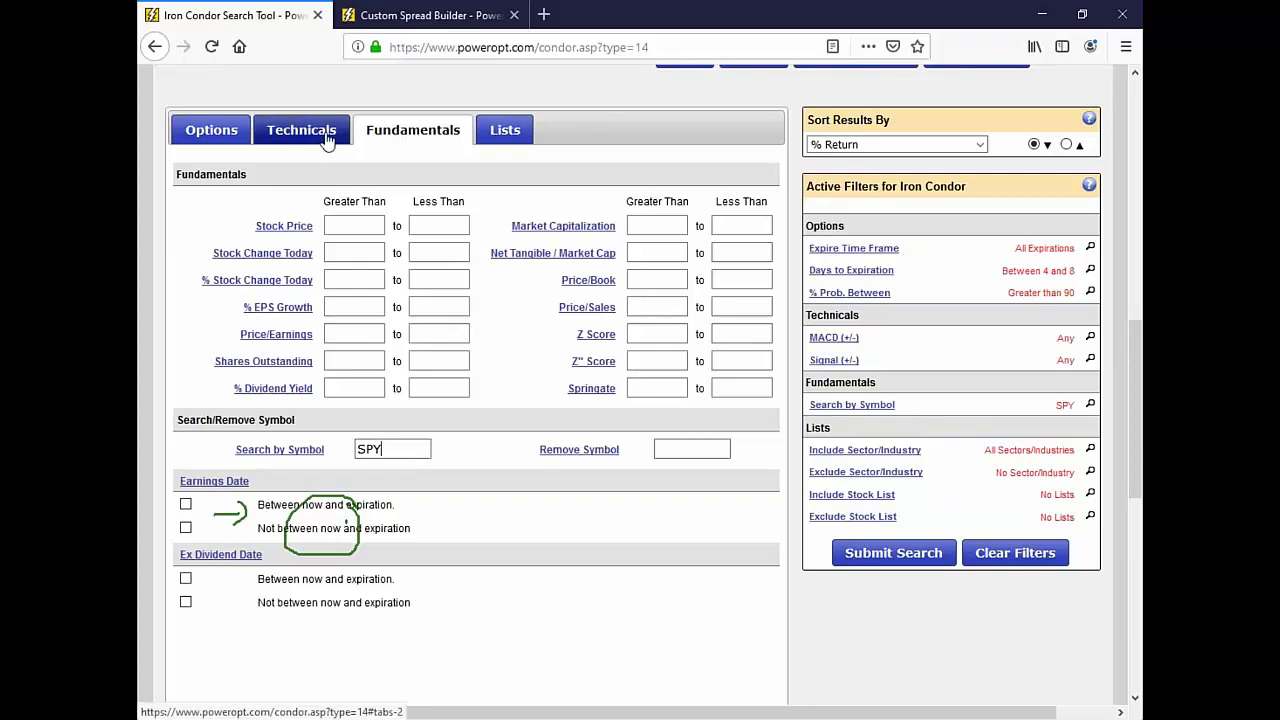
Limit Maximum Risk in the option filters to between 1 and 2 and submit the search
{"action": "left_click", "coordinate": [211, 130]}
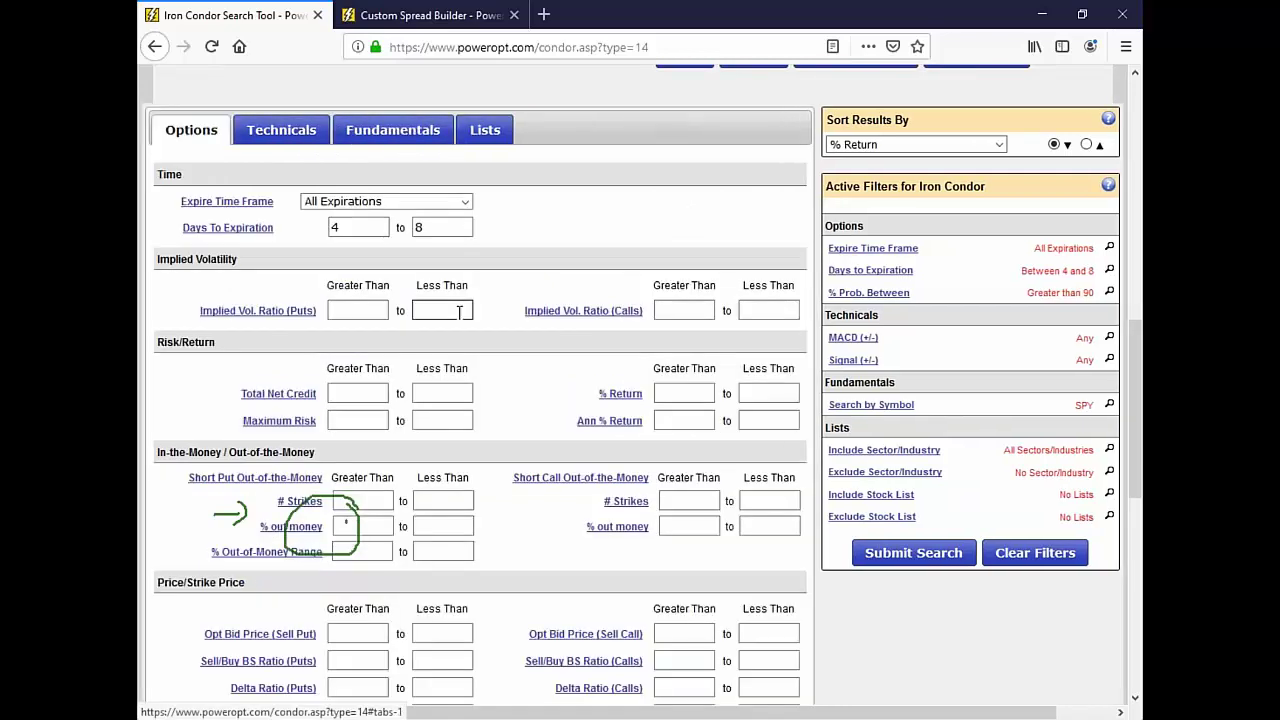
{"action": "left_click", "coordinate": [446, 428]}
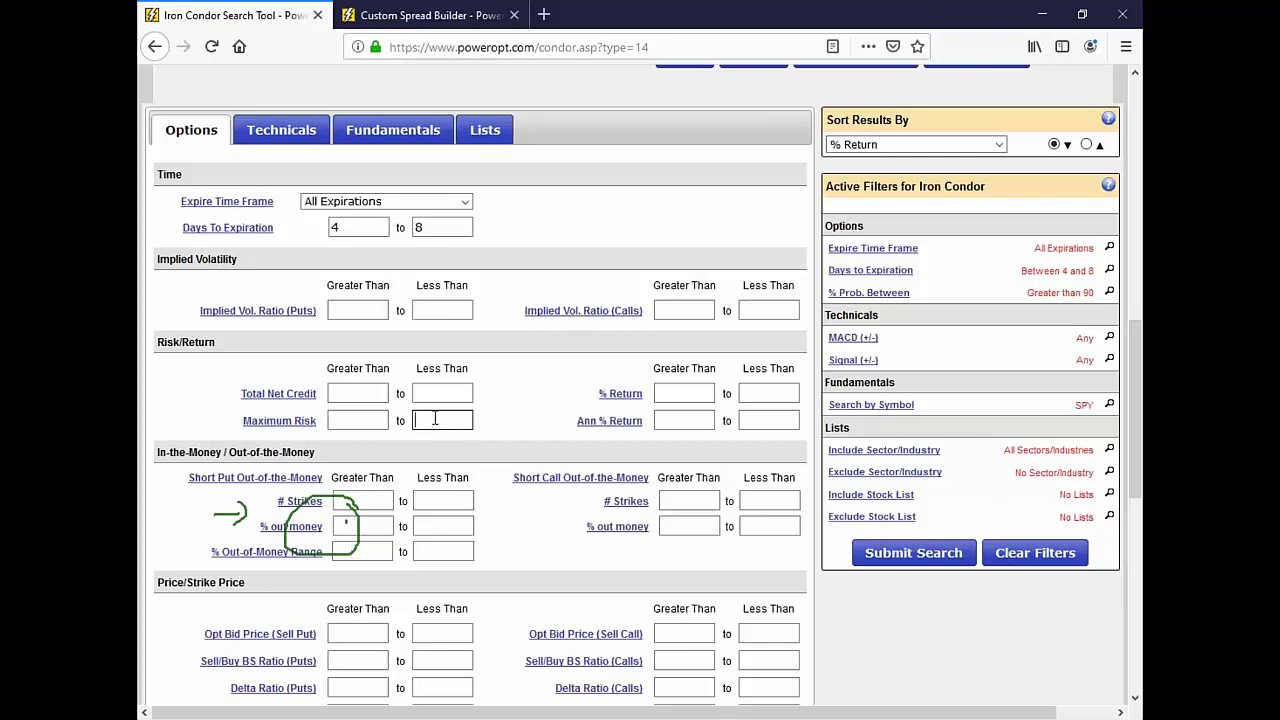
{"action": "left_click", "coordinate": [380, 421]}
{"action": "type", "text": "1"}
{"action": "left_click", "coordinate": [453, 427]}
{"action": "type", "text": "2"}
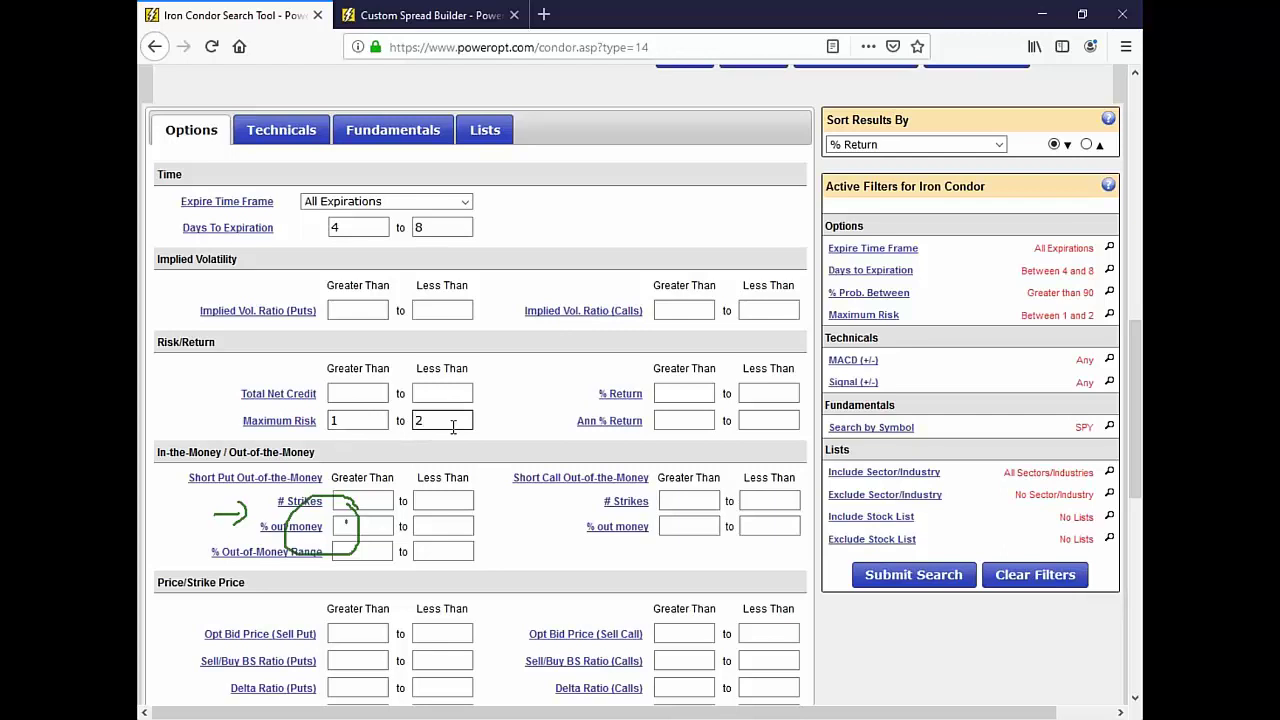
{"action": "left_click", "coordinate": [870, 583]}
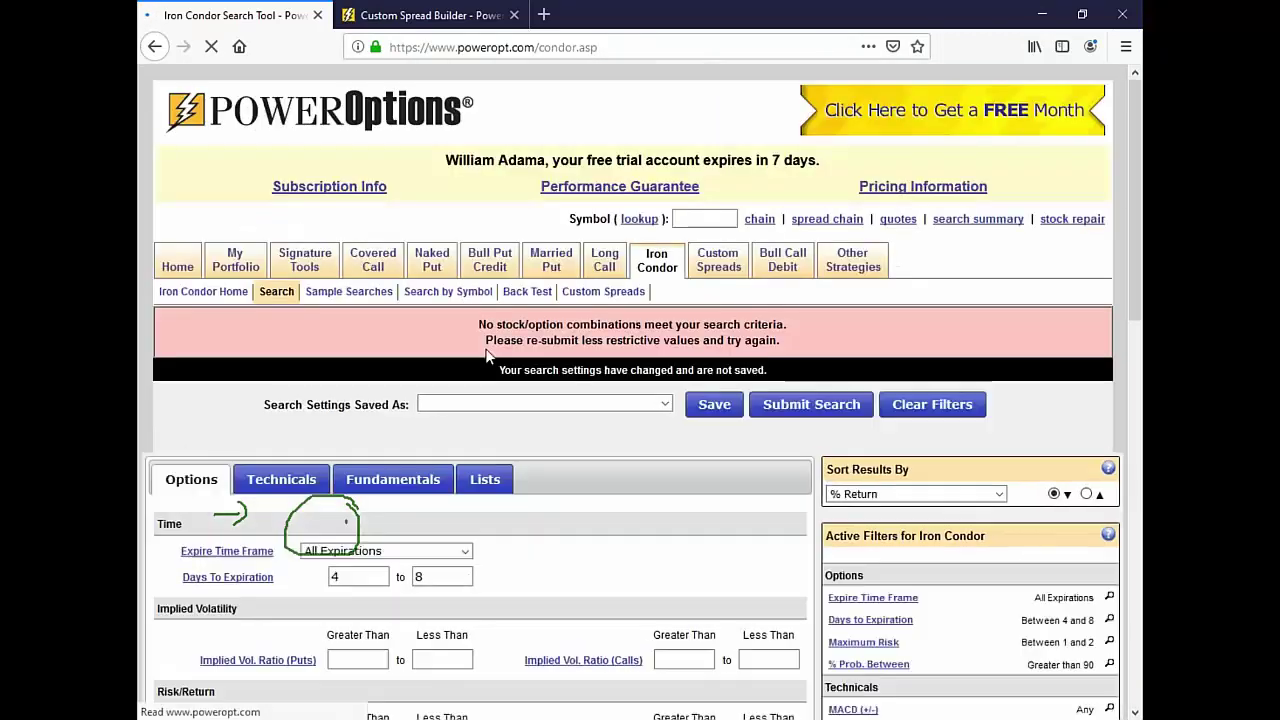
Remove the lower limit of the Maximum Risk filter and resubmit the search
{"action": "scroll", "coordinate": [485, 357], "scroll_direction": "down", "scroll_amount": 5}
{"action": "scroll", "coordinate": [485, 357], "scroll_direction": "down", "scroll_amount": 5}
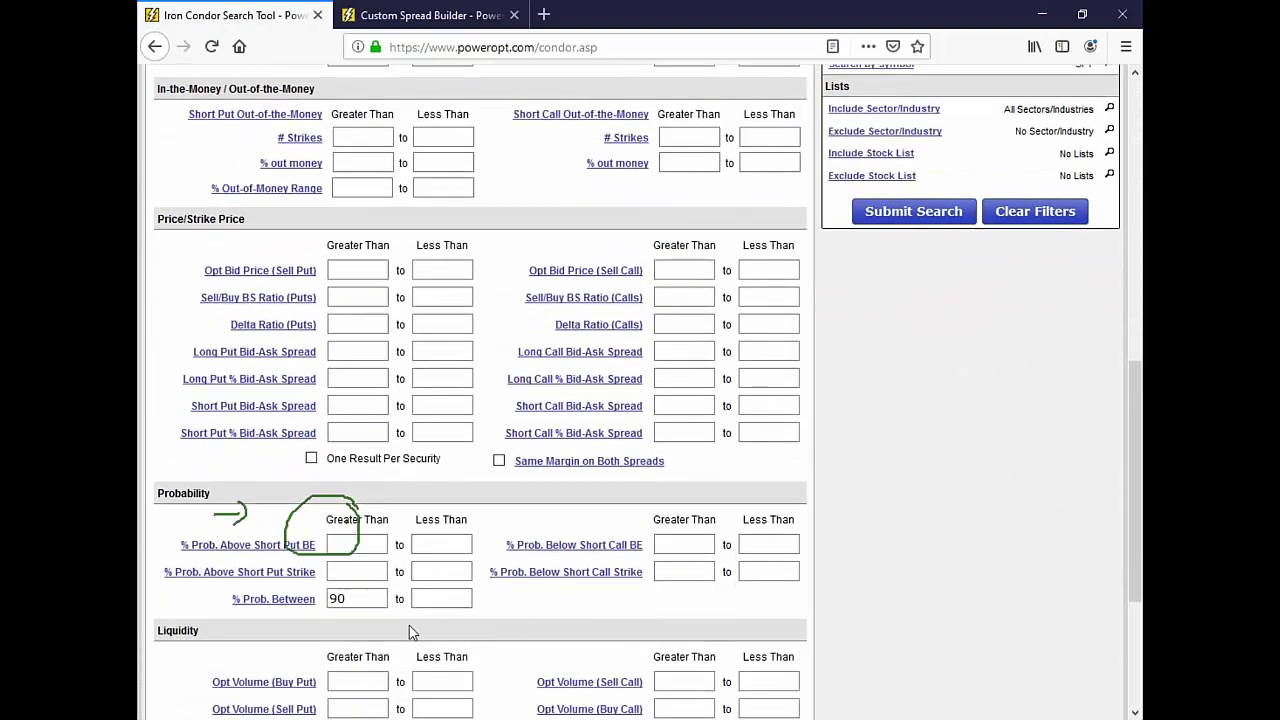
{"action": "scroll", "coordinate": [410, 630], "scroll_direction": "up", "scroll_amount": 5}
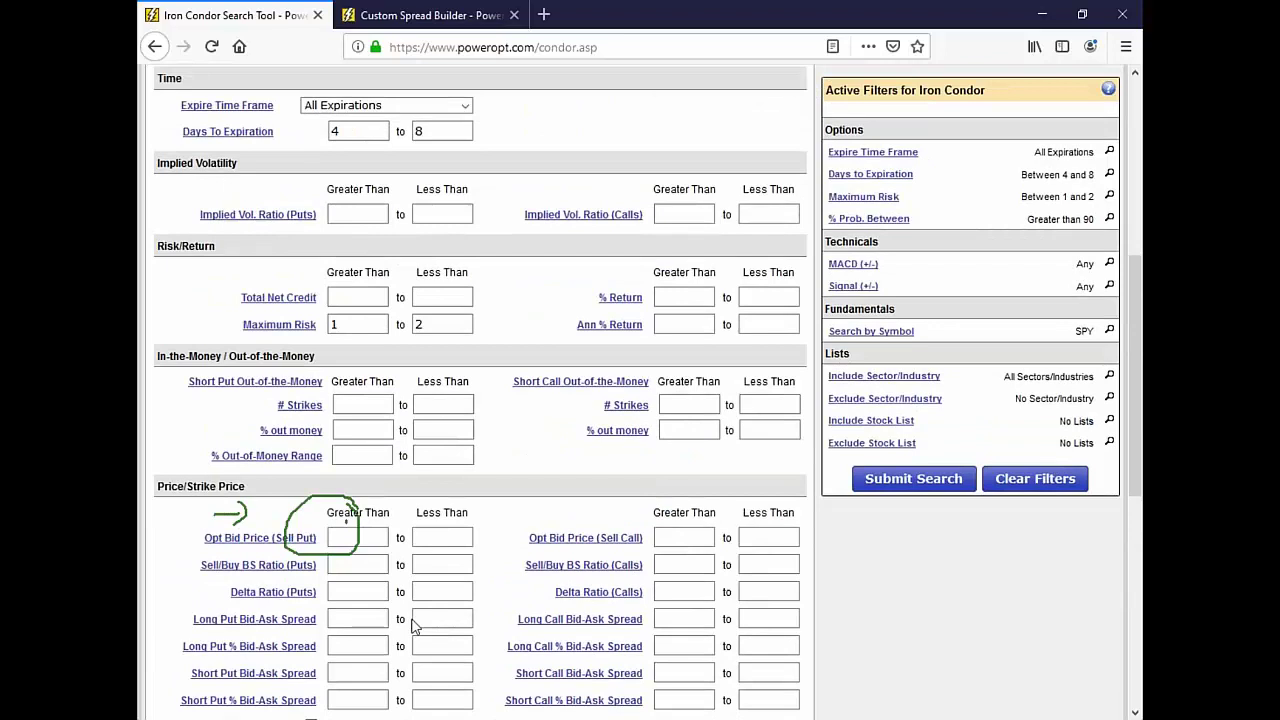
{"action": "double_click", "coordinate": [333, 324]}
{"action": "key", "text": "BackSpace"}
{"action": "left_click", "coordinate": [880, 480]}
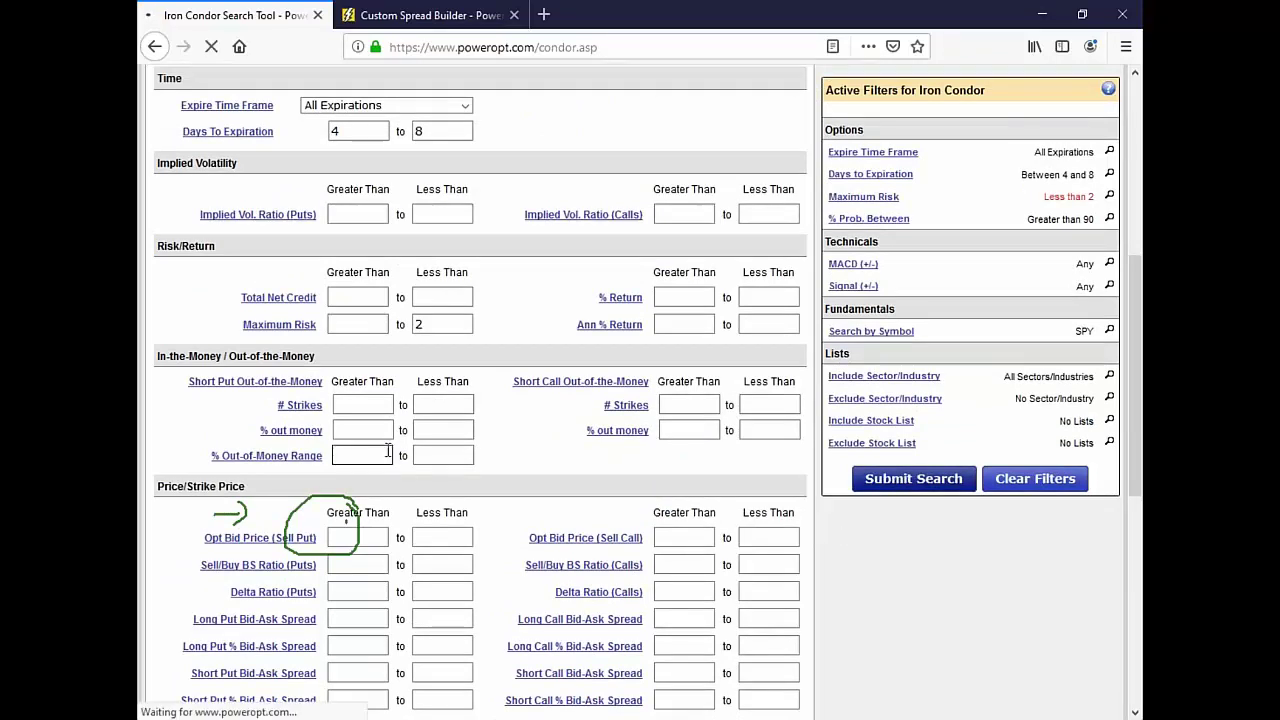
Rerun the search with the Days To Expiration upper limit at 9 and the Maximum Risk lower limit at 1
{"action": "scroll", "coordinate": [460, 451], "scroll_direction": "down", "scroll_amount": 3}
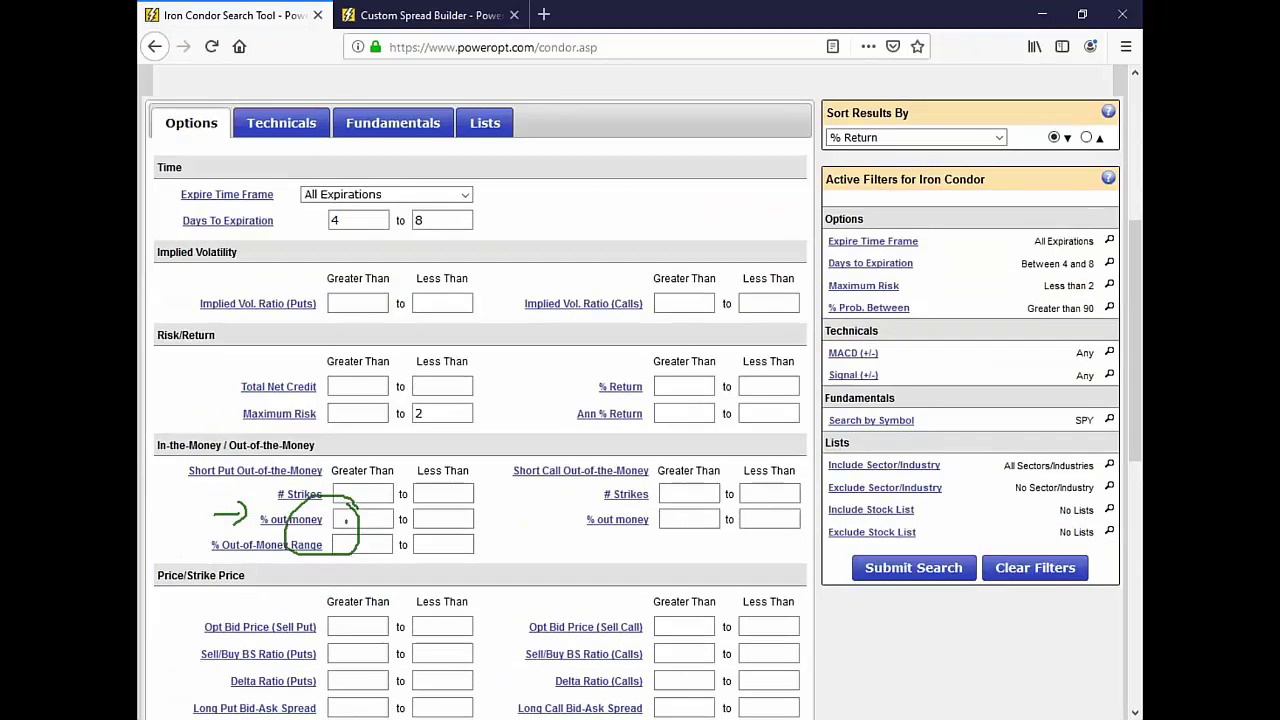
{"action": "double_click", "coordinate": [463, 221]}
{"action": "key", "text": "BackSpace"}
{"action": "type", "text": "9"}
{"action": "left_click", "coordinate": [375, 408]}
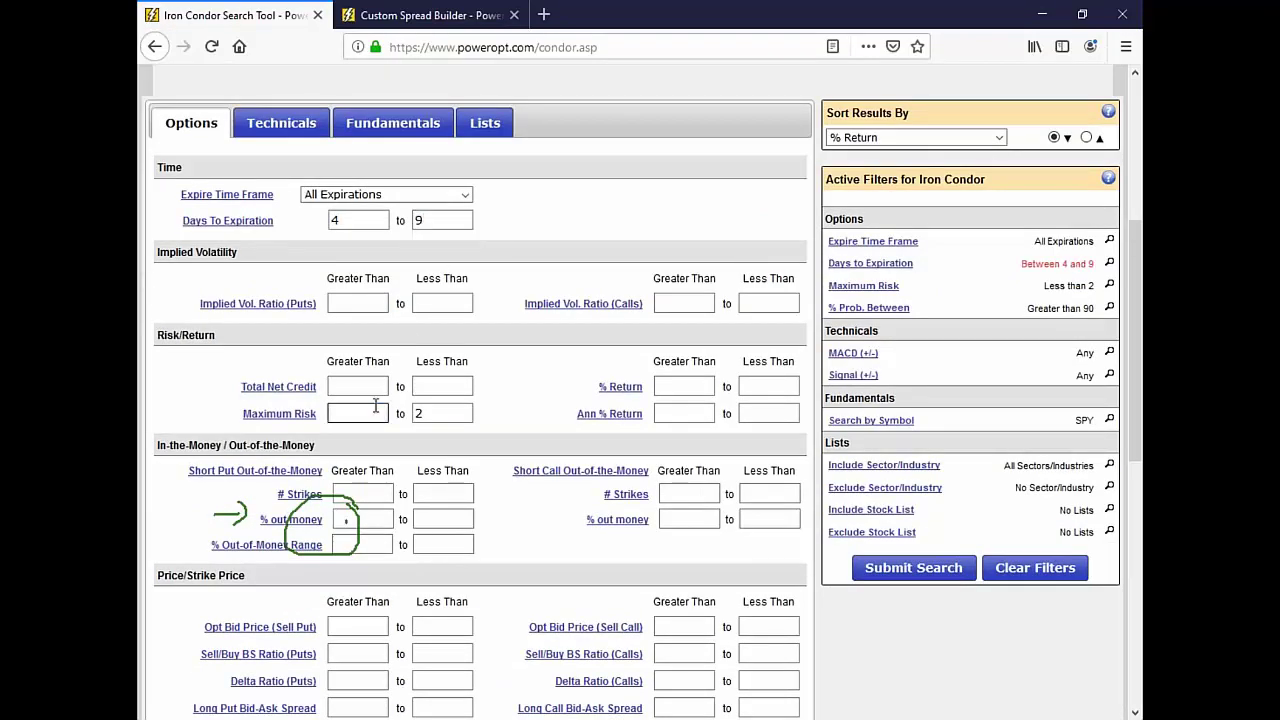
{"action": "type", "text": "1"}
{"action": "left_click", "coordinate": [878, 576]}
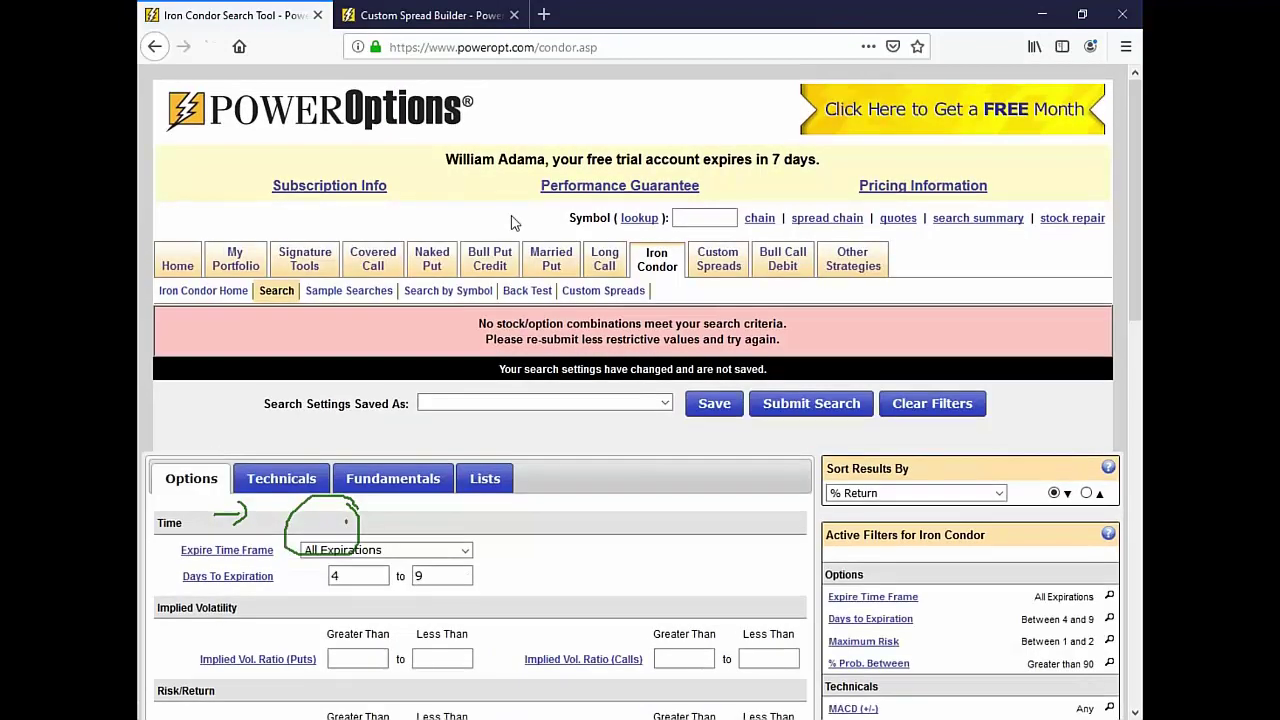
Set the Days To Expiration lower limit to 0 and resubmit the search
{"action": "scroll", "coordinate": [513, 222], "scroll_direction": "down", "scroll_amount": 3}
{"action": "double_click", "coordinate": [368, 306]}
{"action": "key", "text": "BackSpace"}
{"action": "type", "text": "0"}
{"action": "left_click", "coordinate": [808, 145]}
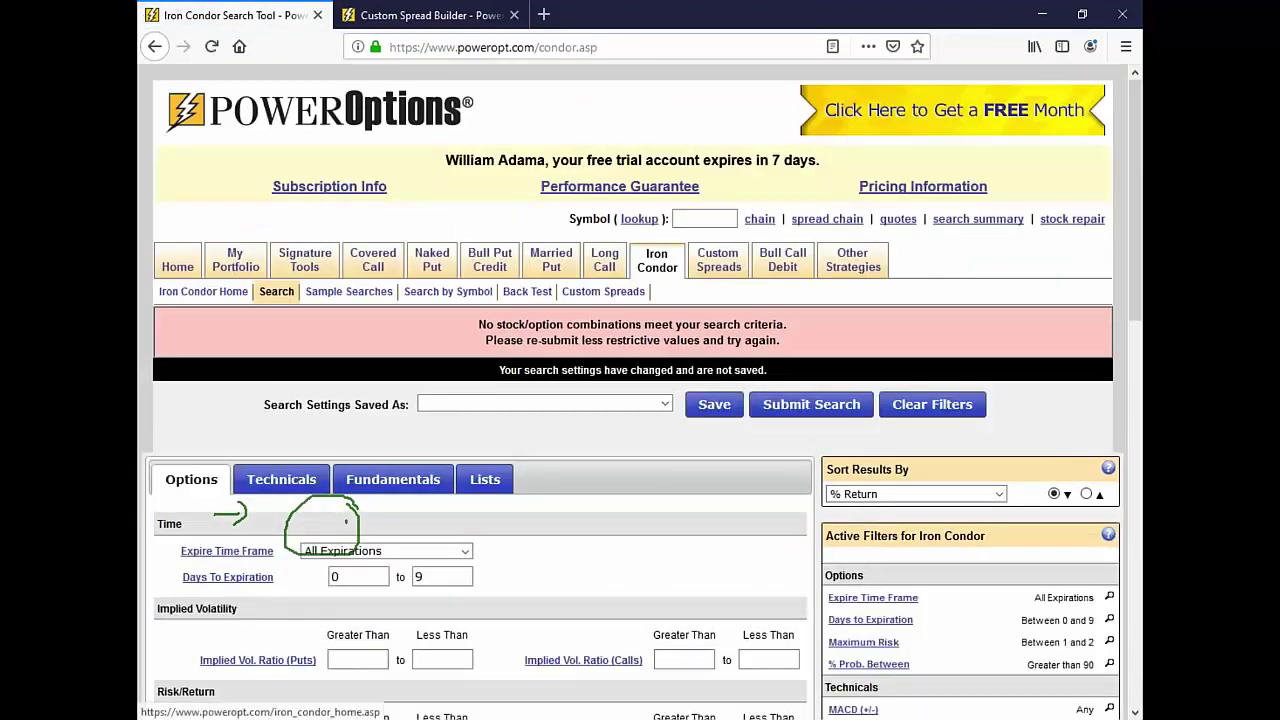
Clear both Maximum Risk limits and run the Iron Condor search again
{"action": "scroll", "coordinate": [660, 270], "scroll_direction": "down", "scroll_amount": 3}
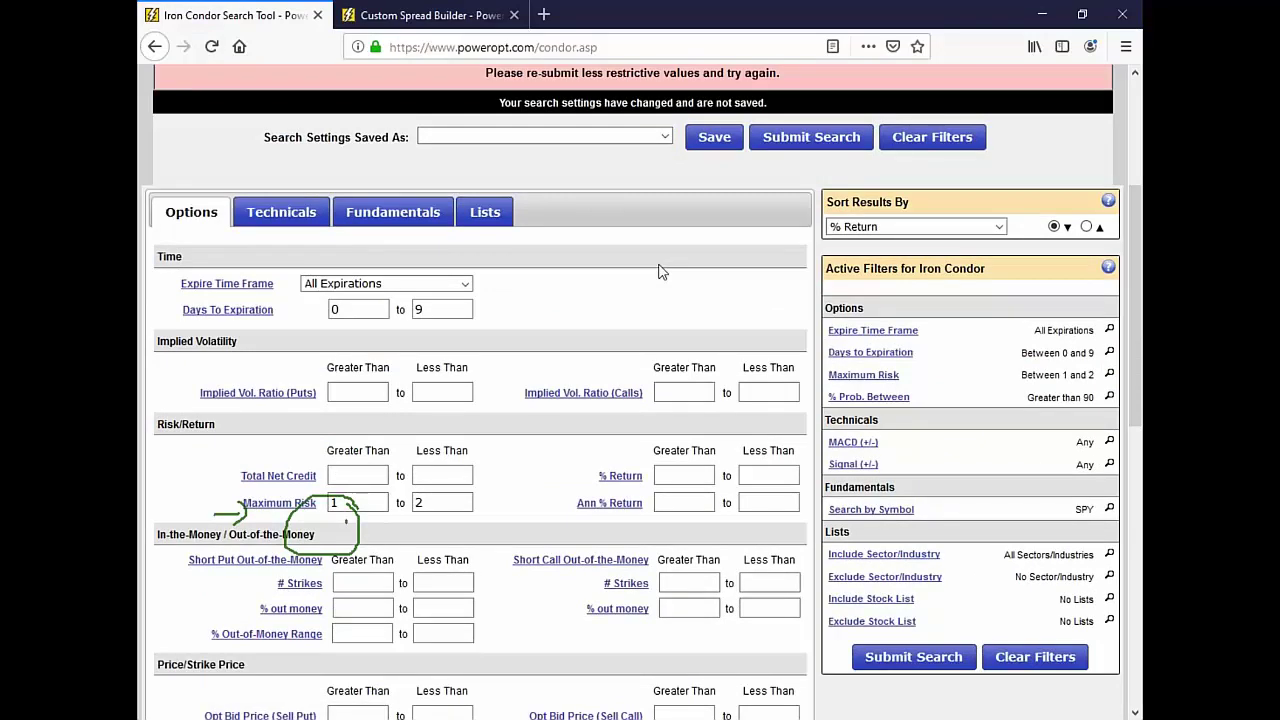
{"action": "scroll", "coordinate": [660, 270], "scroll_direction": "down", "scroll_amount": 1}
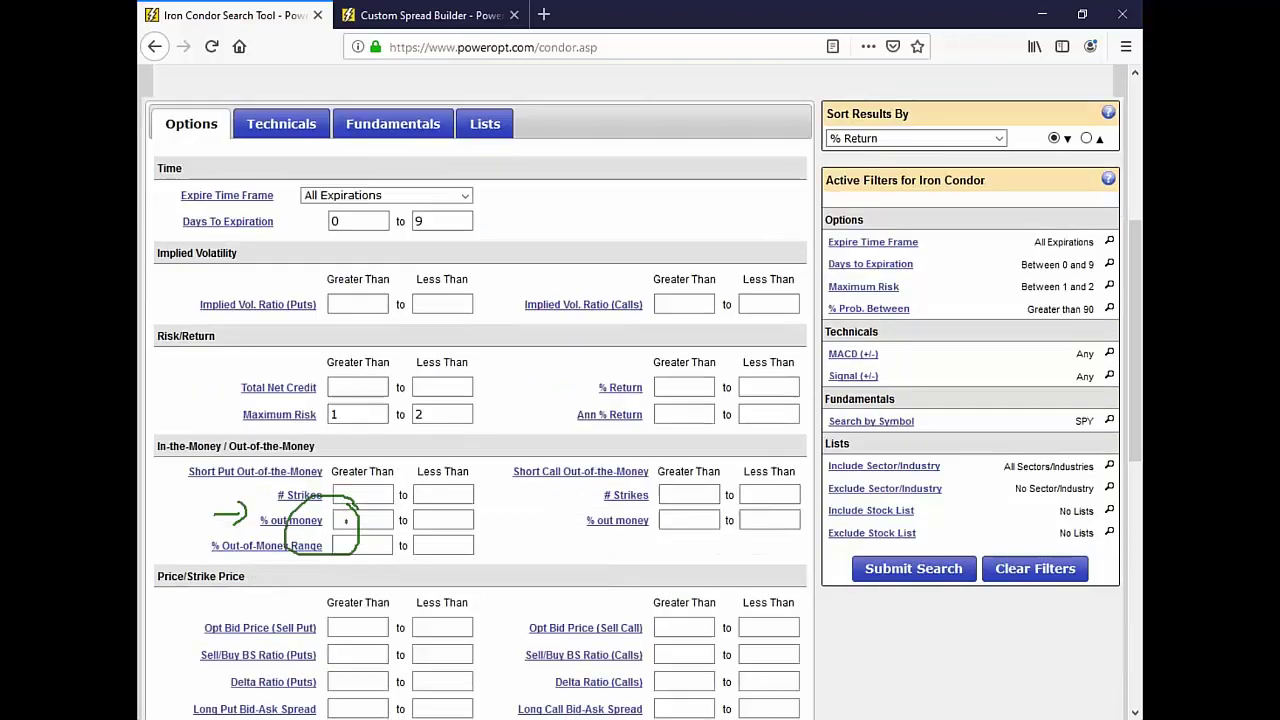
{"action": "scroll", "coordinate": [459, 321], "scroll_direction": "down", "scroll_amount": 1}
{"action": "key", "text": "BackSpace"}
{"action": "left_click", "coordinate": [350, 324]}
{"action": "key", "text": "BackSpace"}
{"action": "left_click", "coordinate": [876, 460]}
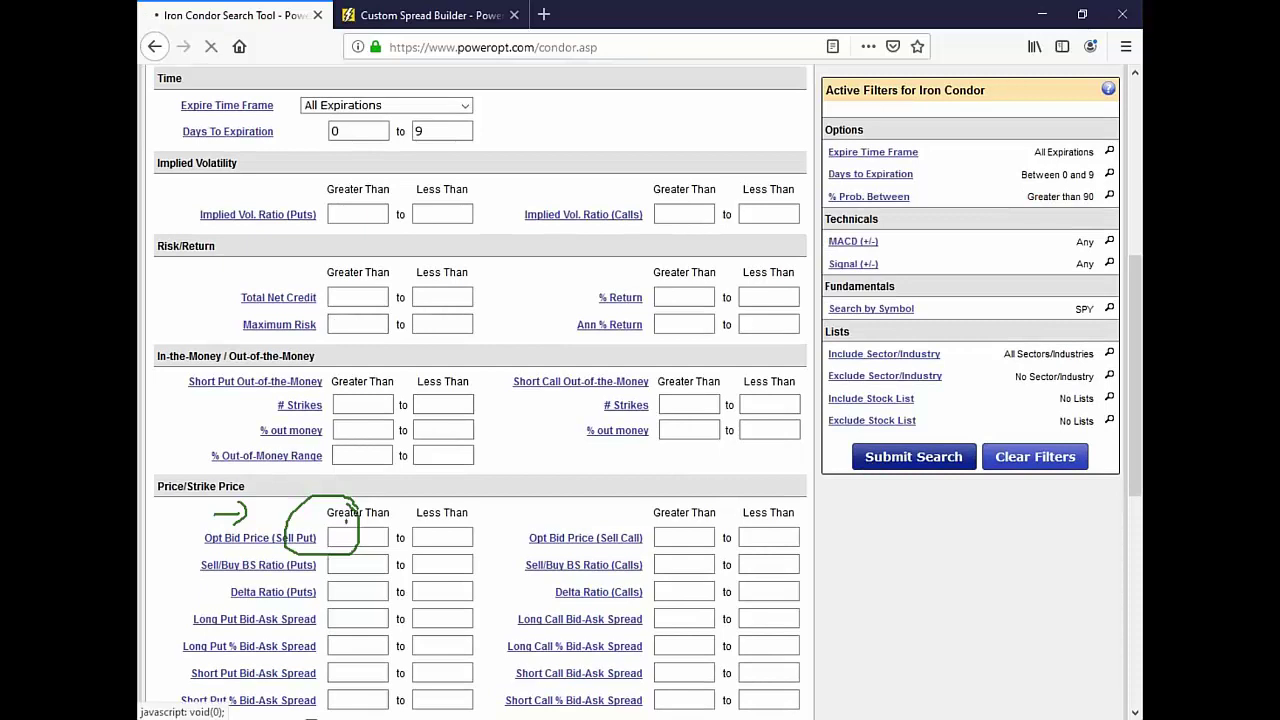
Mark on screen the % Prob. Between column, the days to expiration, and the first result's net credit and % return
{"action": "scroll", "coordinate": [445, 437], "scroll_direction": "down", "scroll_amount": 3}
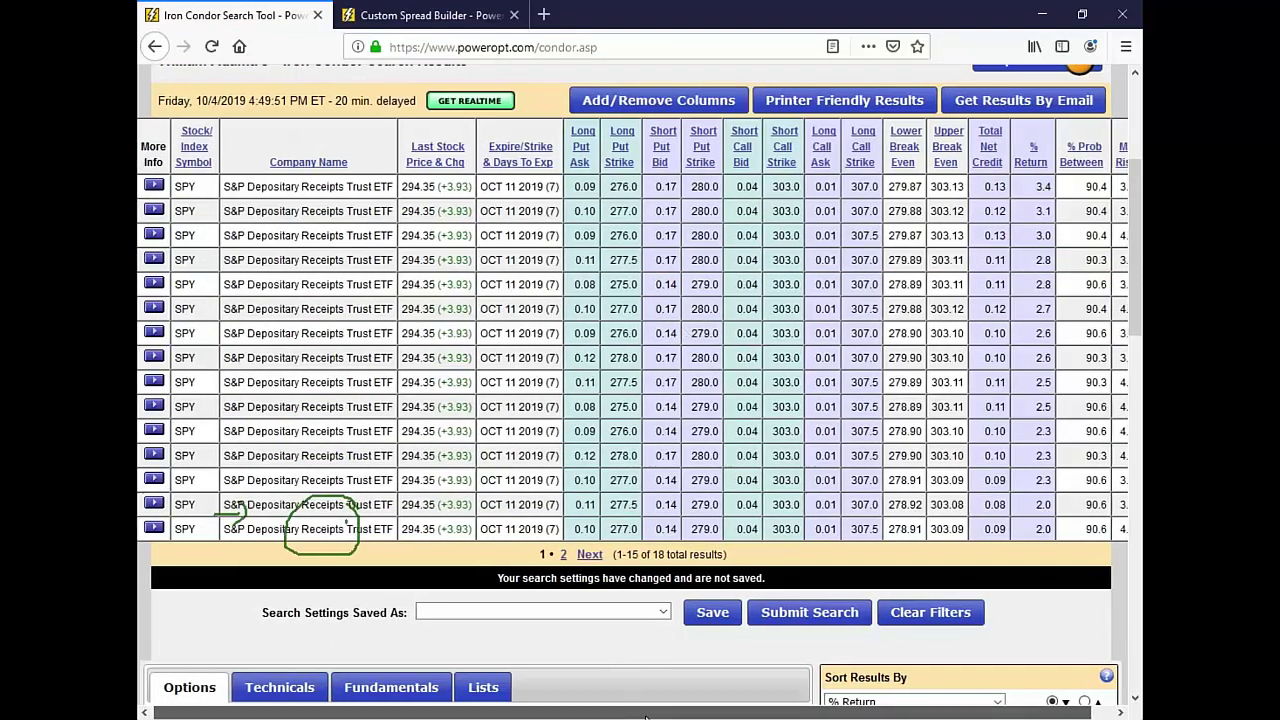
{"action": "left_click_drag", "start_coordinate": [630, 712], "coordinate": [760, 560]}
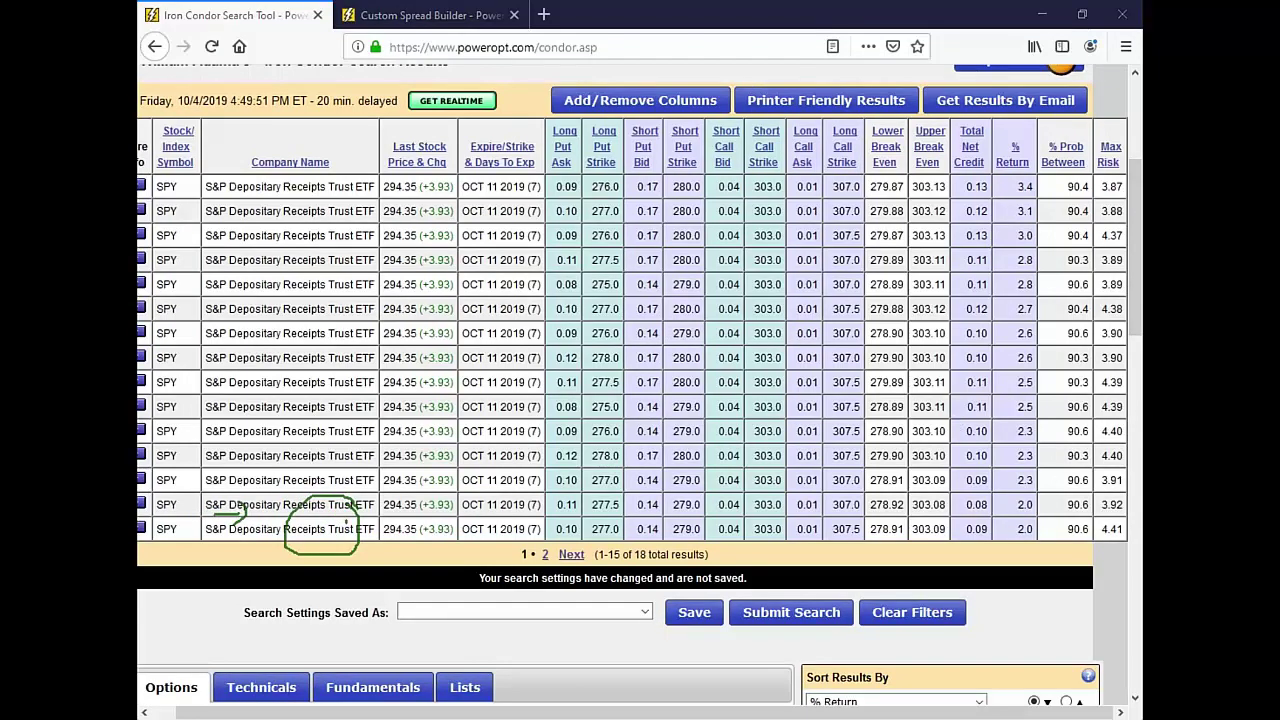
{"action": "mouse_move", "coordinate": [1093, 178]}
{"action": "left_mouse_down"}
{"action": "mouse_move", "coordinate": [1045, 178]}
{"action": "mouse_move", "coordinate": [1068, 310]}
{"action": "mouse_move", "coordinate": [1074, 524]}
{"action": "left_mouse_up"}
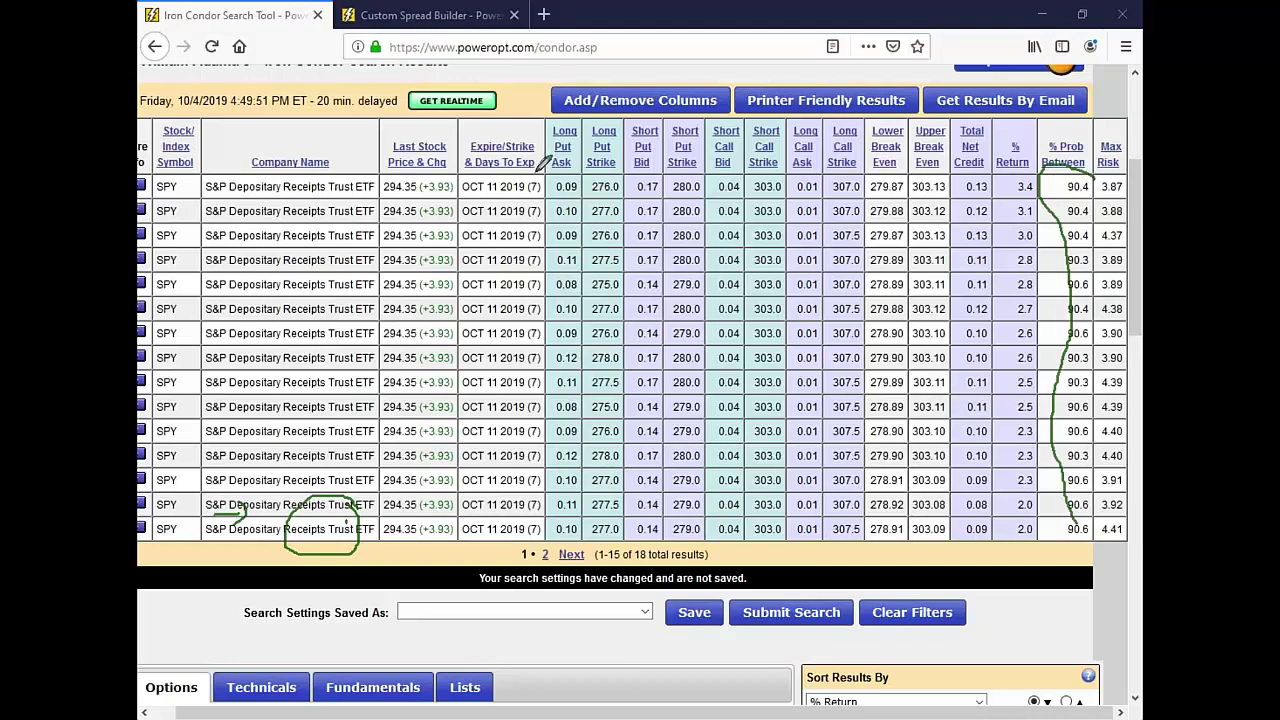
{"action": "left_click_drag", "start_coordinate": [534, 168], "coordinate": [522, 226]}
{"action": "mouse_move", "coordinate": [1045, 175]}
{"action": "left_mouse_down"}
{"action": "mouse_move", "coordinate": [950, 172]}
{"action": "mouse_move", "coordinate": [975, 198]}
{"action": "mouse_move", "coordinate": [1040, 192]}
{"action": "mouse_move", "coordinate": [1040, 172]}
{"action": "left_mouse_up"}
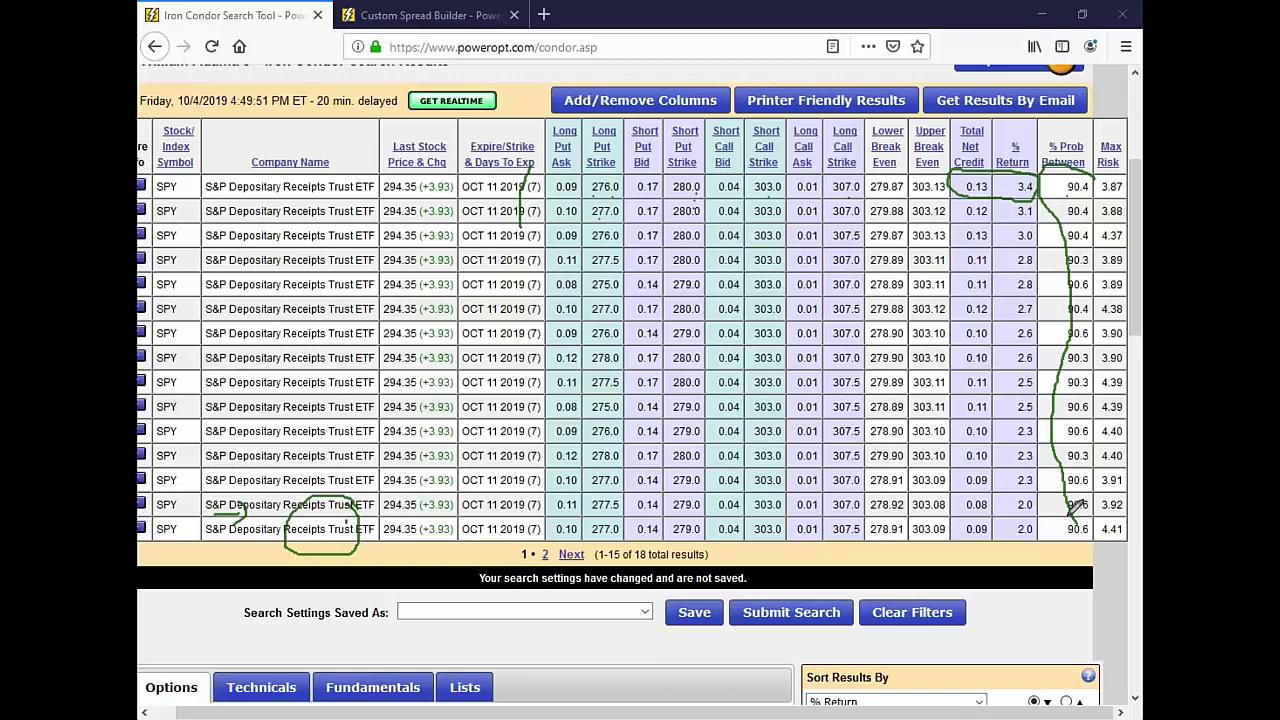
Open the Profit/Loss chart for the first SPY result and highlight its Max Profit value
{"action": "left_click", "coordinate": [141, 186]}
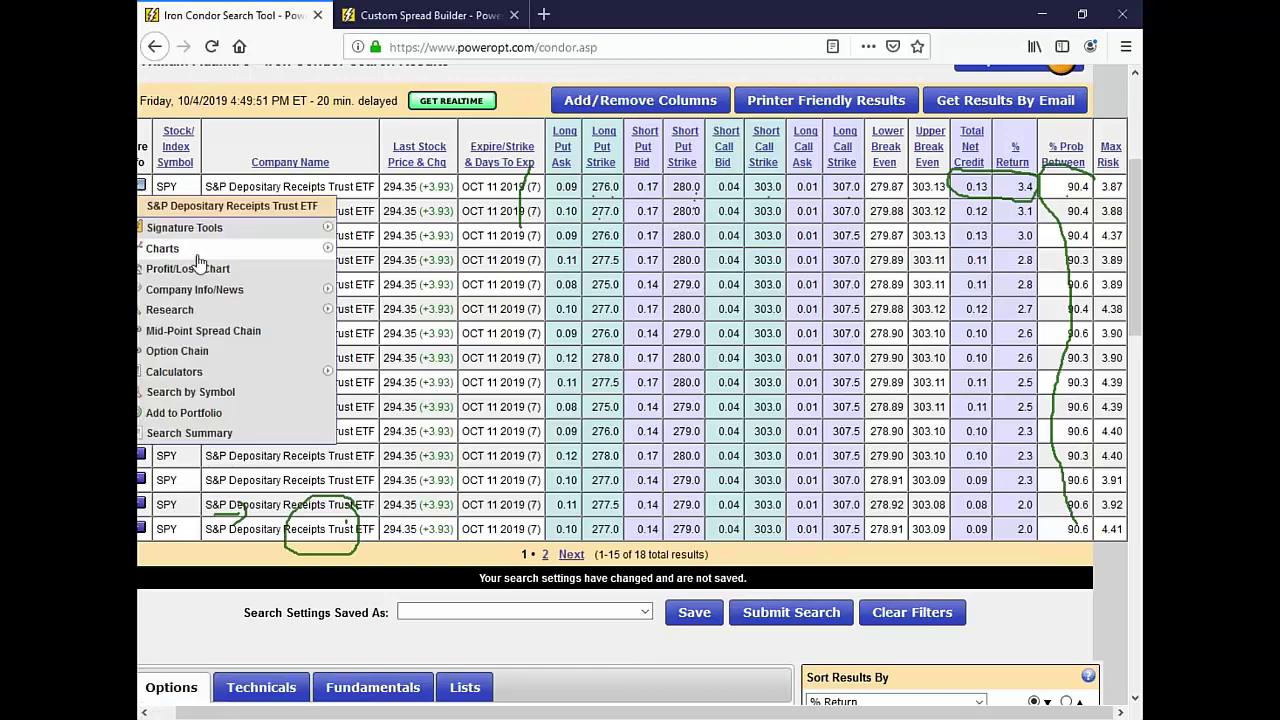
{"action": "left_click", "coordinate": [197, 270]}
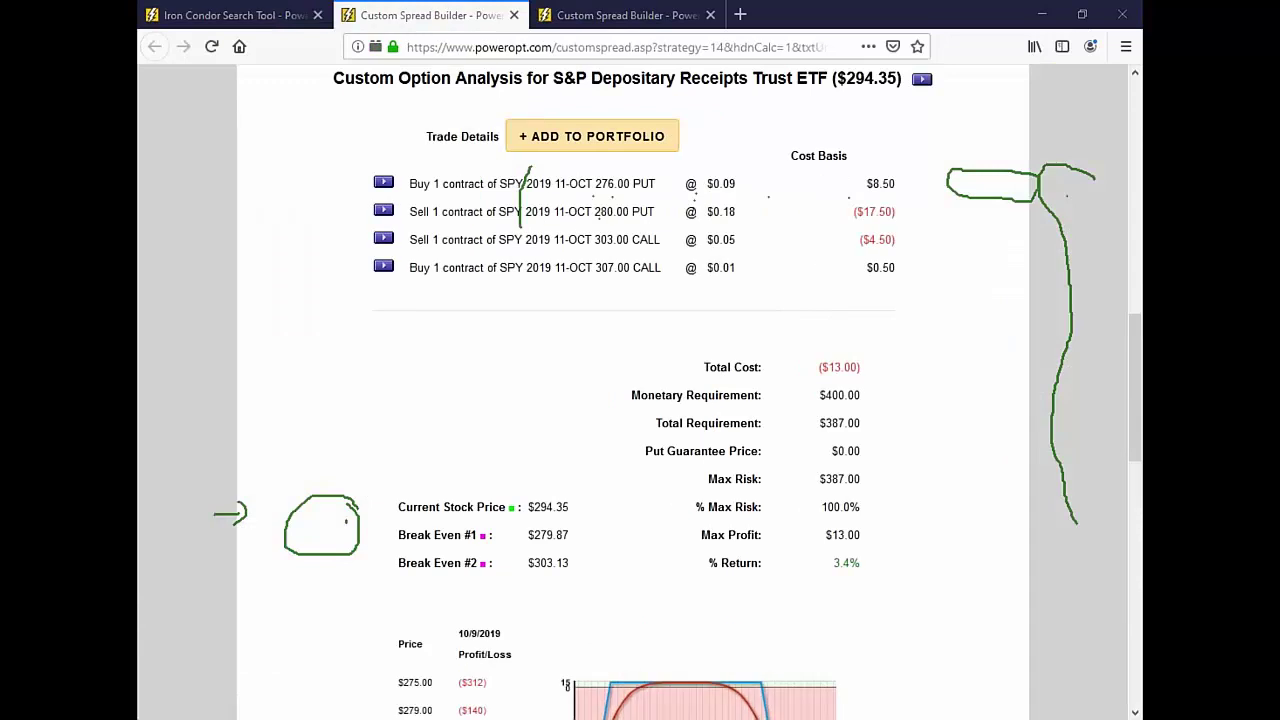
{"action": "scroll", "coordinate": [940, 380], "scroll_direction": "down", "scroll_amount": 3}
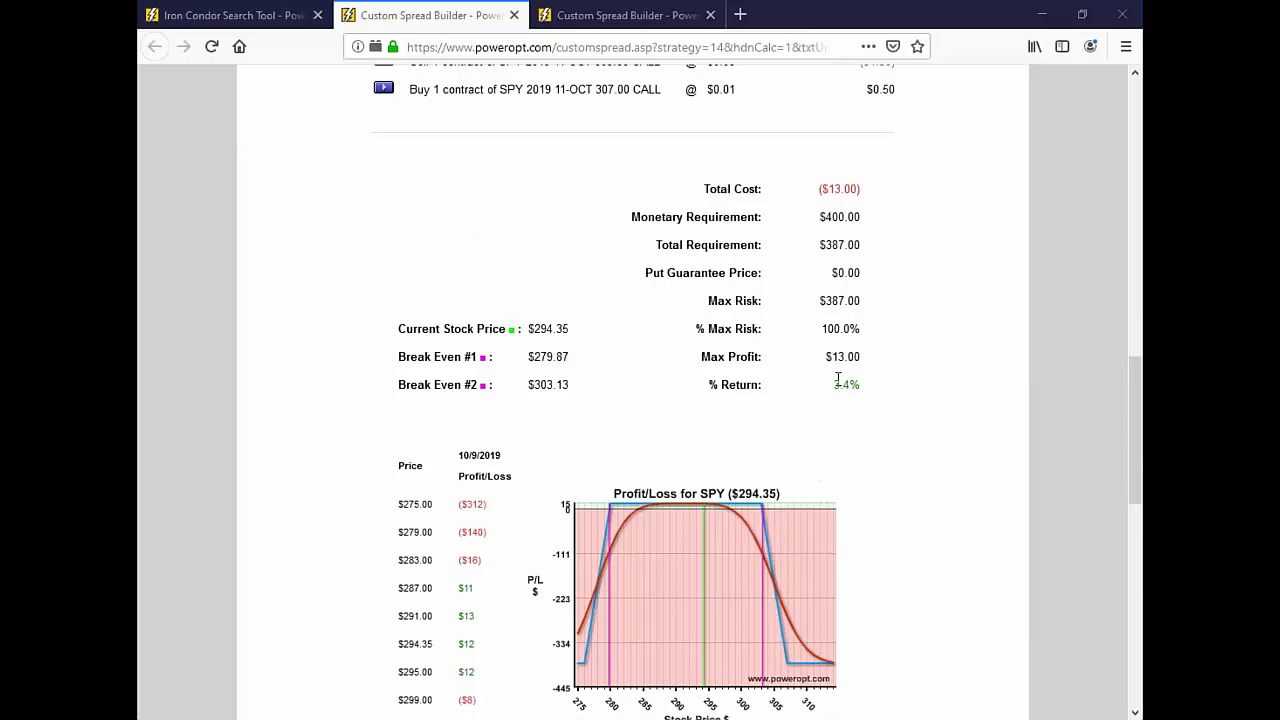
{"action": "left_click_drag", "start_coordinate": [826, 357], "coordinate": [883, 362]}
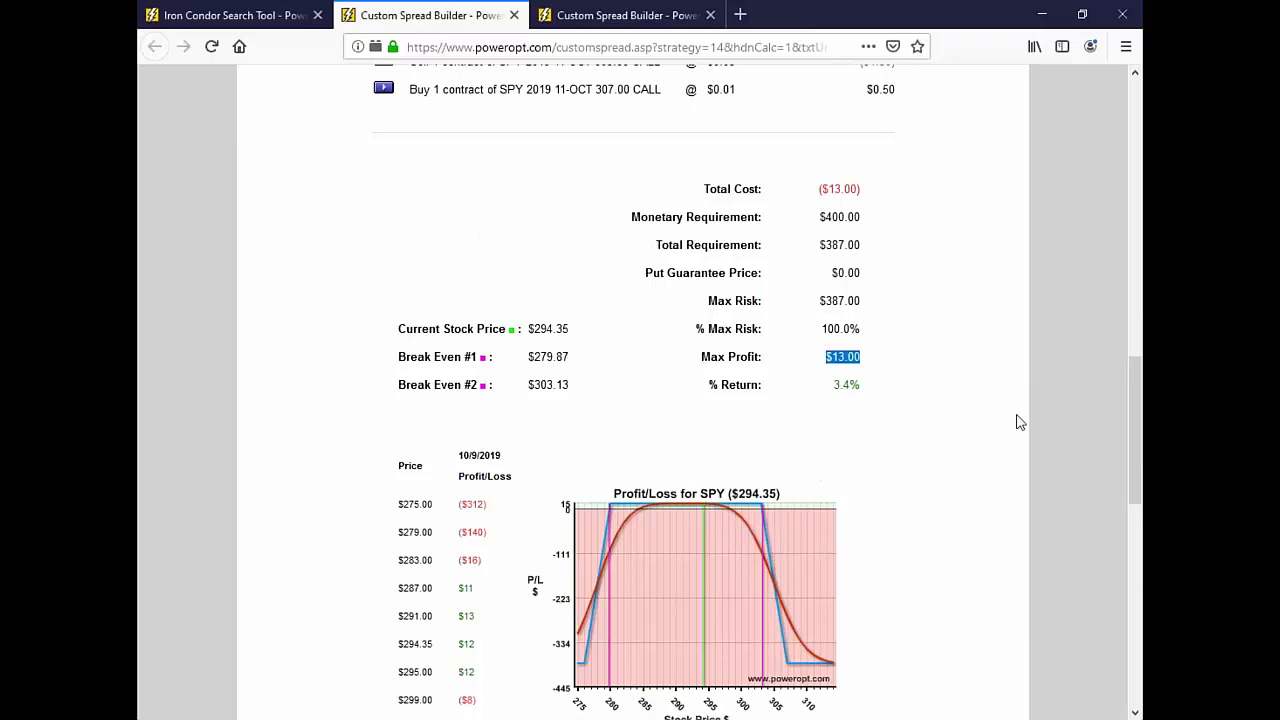